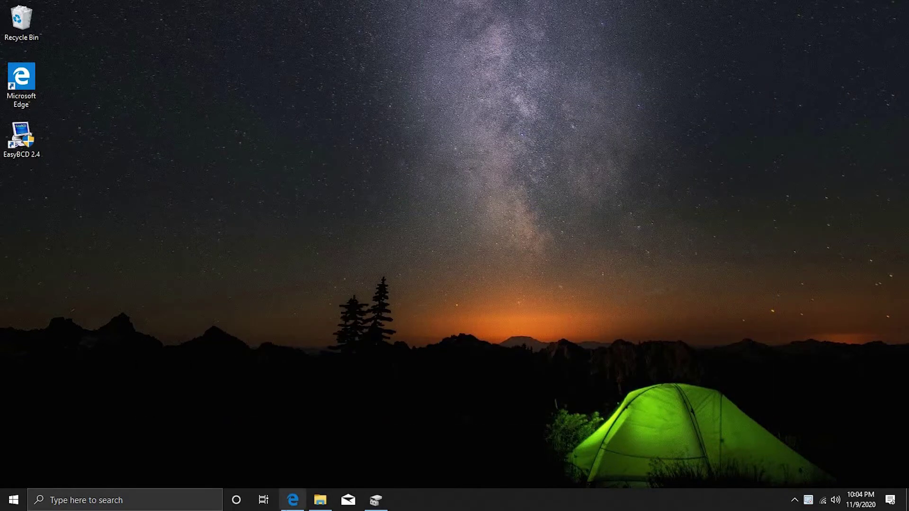
# - Restore the Edge window showing the Bing results for mx linux
pyautogui.click(292, 499)
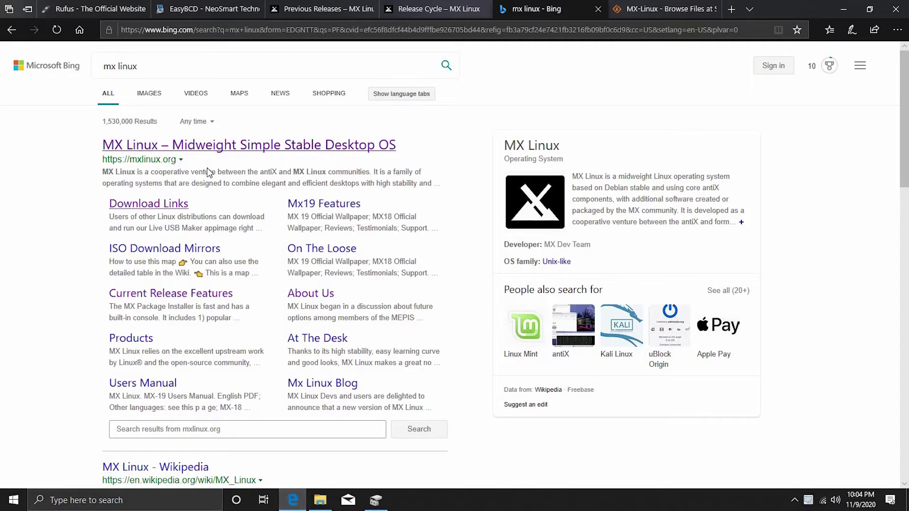
# - Open mxlinux.org, then start and cancel the MX-19.2_September_x64.iso download on SourceForge
pyautogui.click(238, 146)
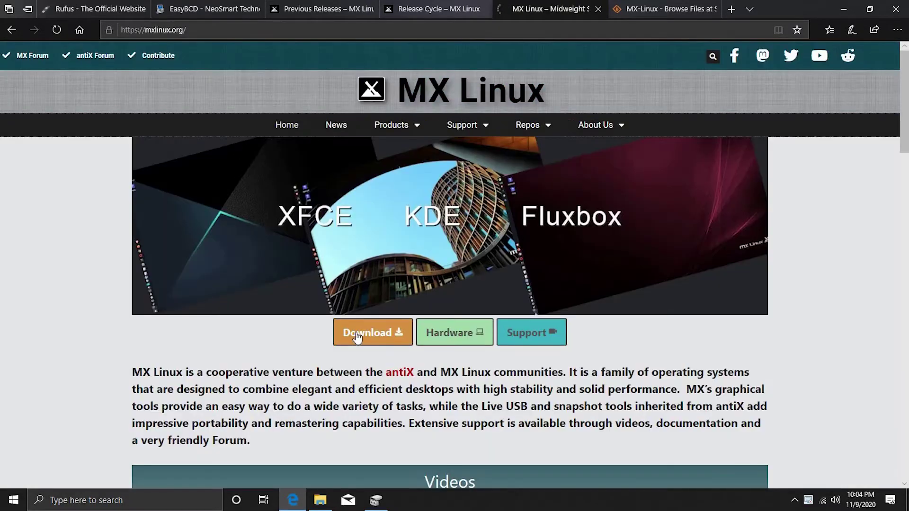
pyautogui.scroll(-3, 364, 325)
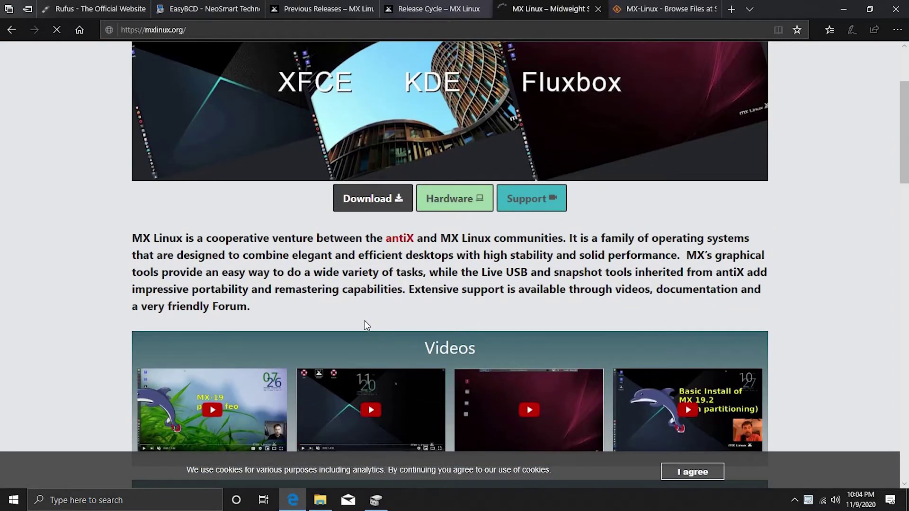
pyautogui.scroll(-6, 187, 282)
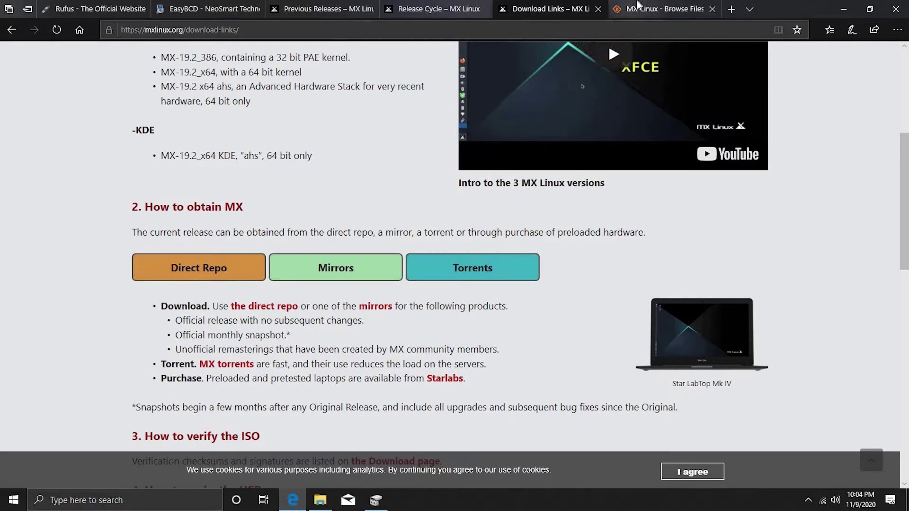
pyautogui.click(637, 7)
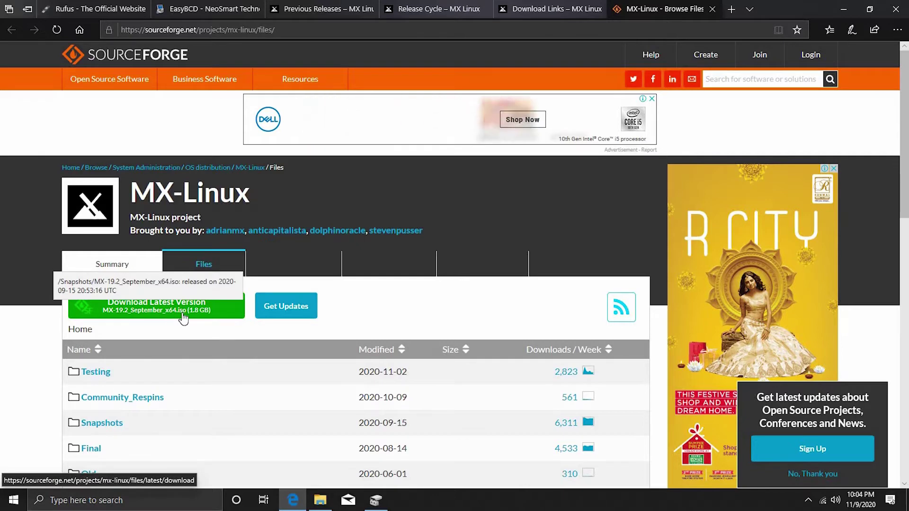
pyautogui.click(182, 318)
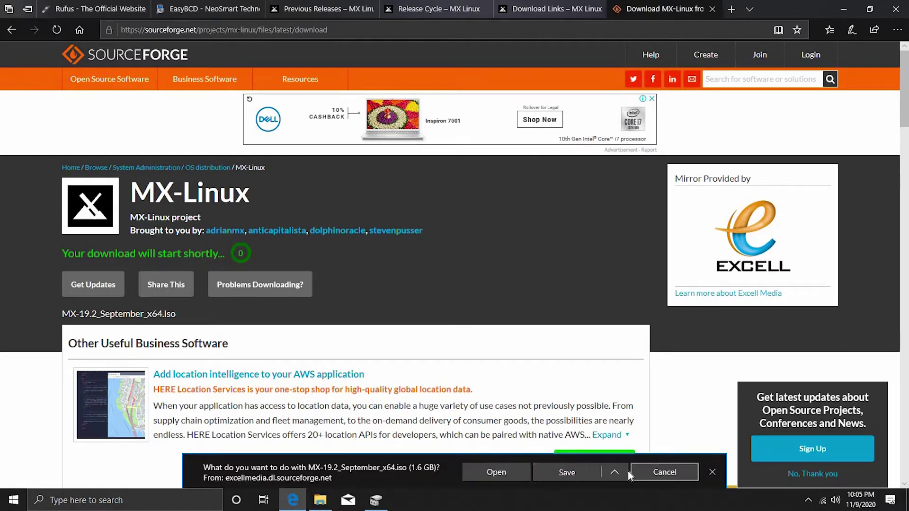
pyautogui.click(633, 472)
# - Check the Downloads folder for the existing MX-19.1 ISO, then return to Edge
pyautogui.click(320, 501)
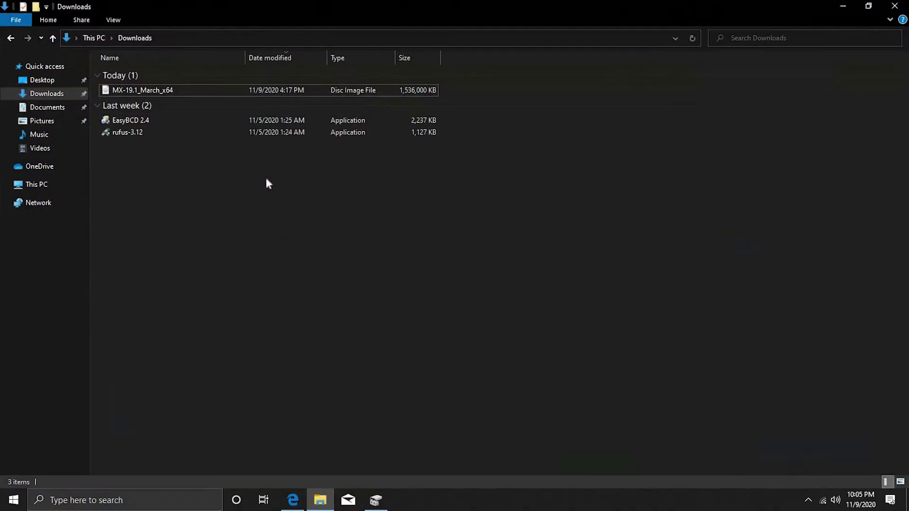
pyautogui.click(177, 91)
pyautogui.click(842, 7)
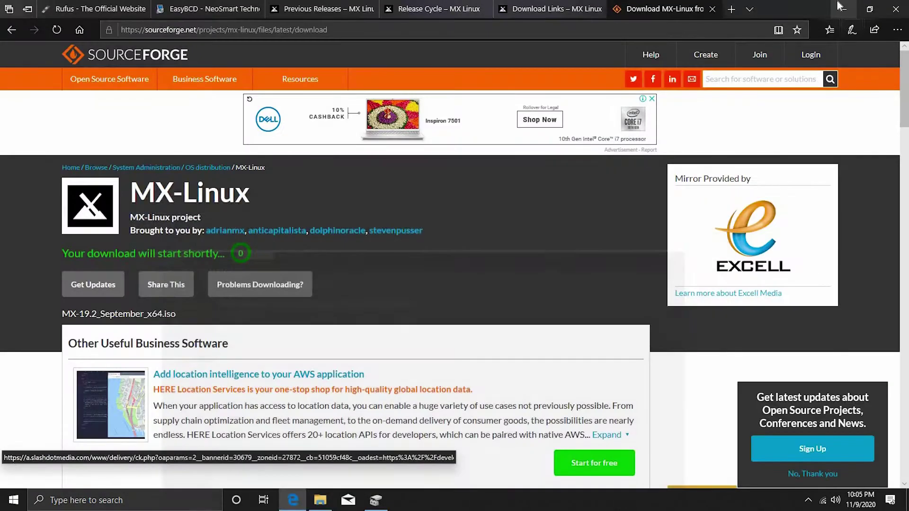
# - Close the SourceForge and Download Links tabs
pyautogui.click(712, 9)
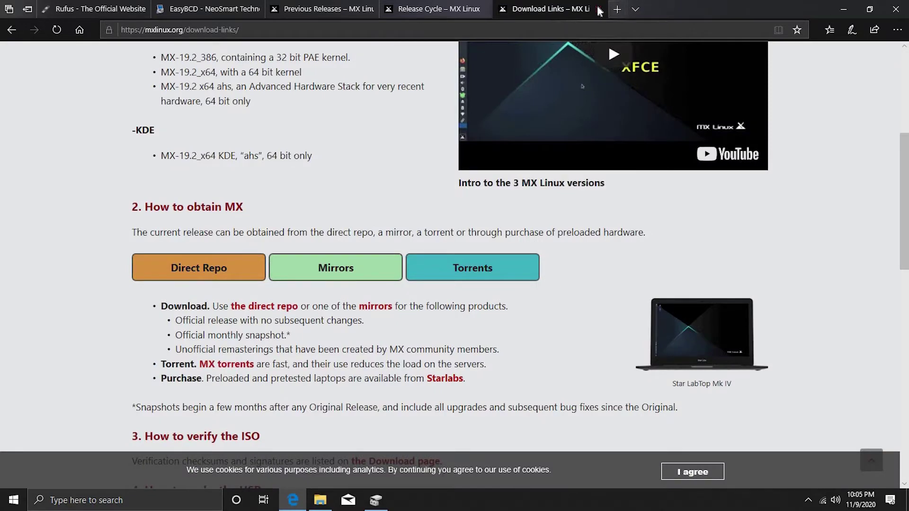
pyautogui.click(599, 9)
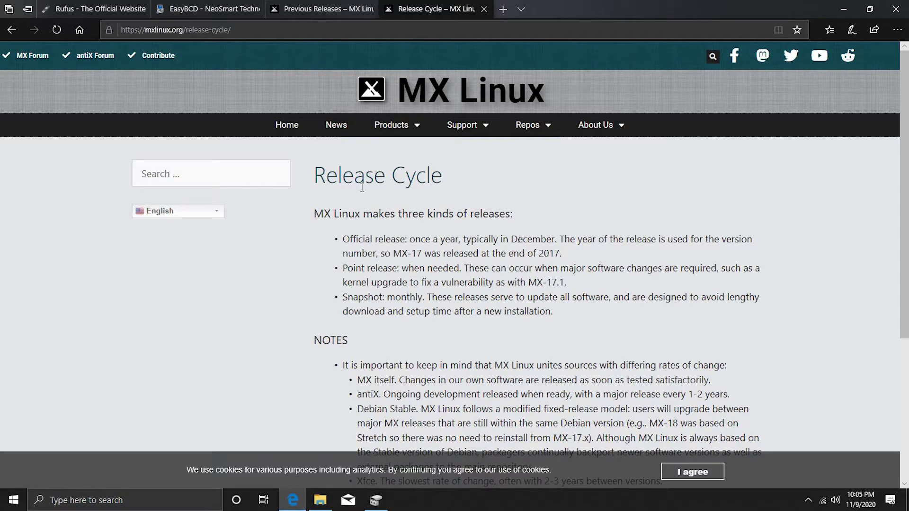
pyautogui.scroll(-1, 369, 343)
pyautogui.scroll(1, 450, 282)
# - On the Previous Releases page, highlight MX-19 and MX-19.1 in the releases table
pyautogui.click(290, 8)
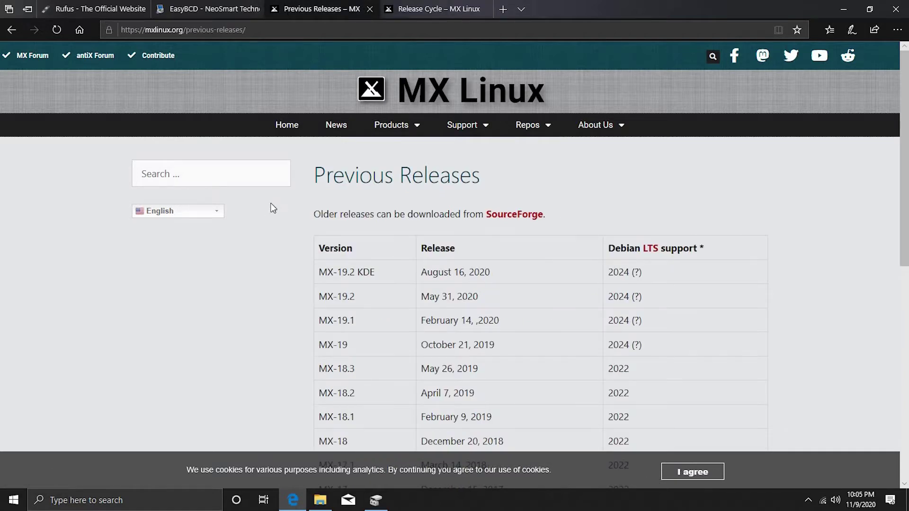
pyautogui.scroll(-2, 284, 308)
pyautogui.moveTo(318, 278); pyautogui.dragTo(353, 280)
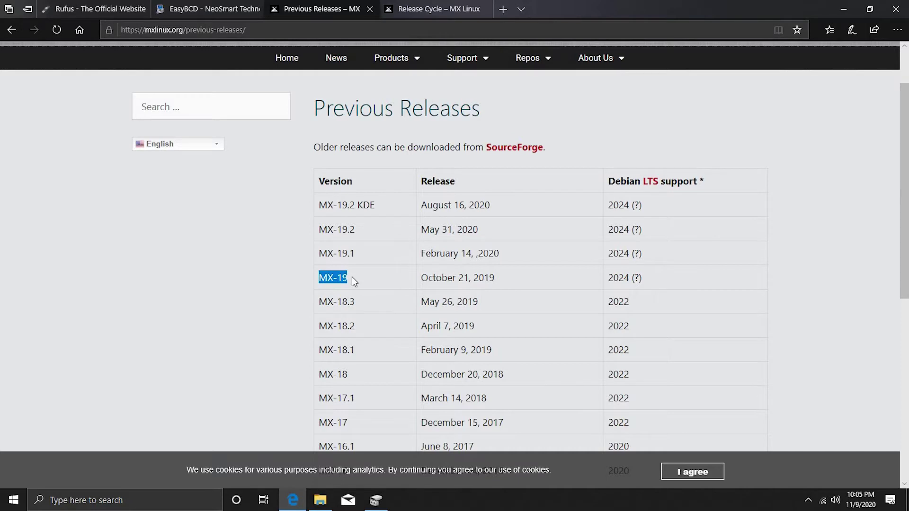
pyautogui.click(352, 279)
pyautogui.doubleClick(337, 254)
pyautogui.click(353, 253)
# - Compare MX-19.2, MX-19.1 and MX-19 by highlighting each in the Version column
pyautogui.moveTo(342, 230); pyautogui.dragTo(350, 230)
pyautogui.moveTo(362, 283); pyautogui.dragTo(293, 280)
pyautogui.click(357, 257)
pyautogui.moveTo(361, 254); pyautogui.dragTo(289, 255)
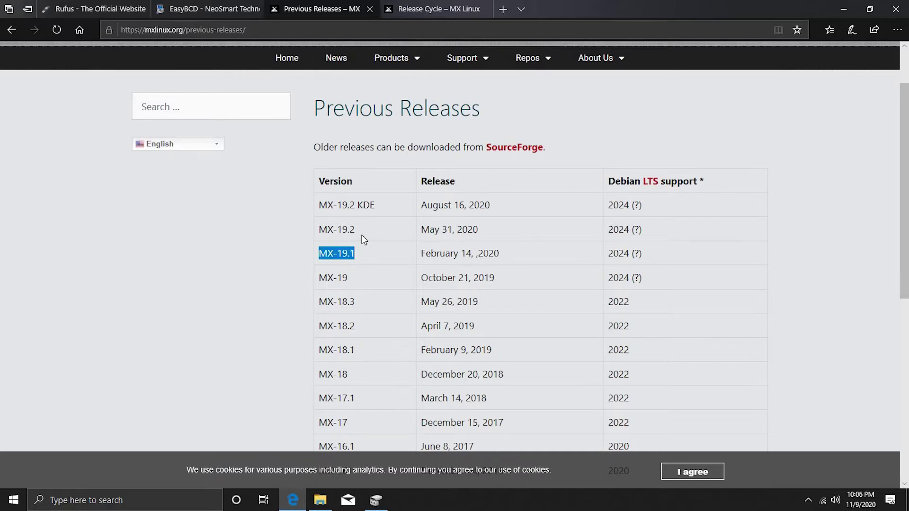
pyautogui.moveTo(355, 229); pyautogui.dragTo(292, 228)
pyautogui.click(311, 231)
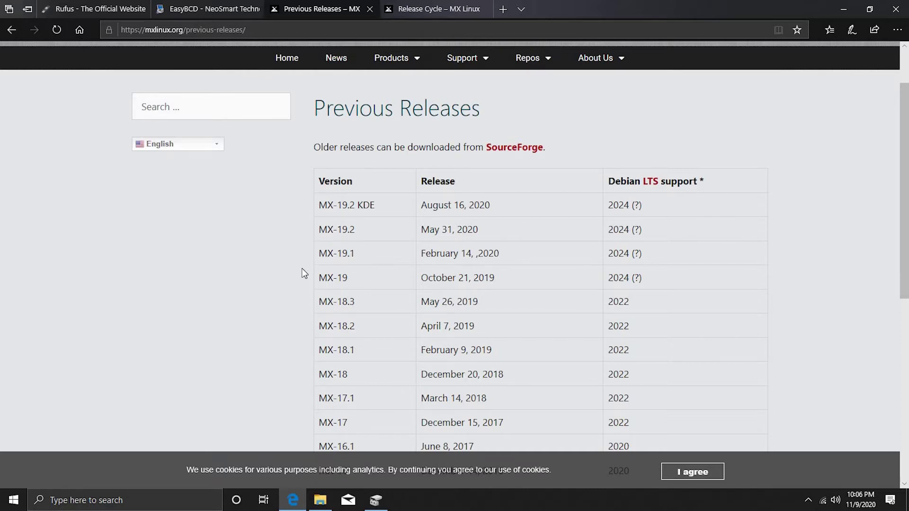
pyautogui.moveTo(316, 283); pyautogui.dragTo(352, 283)
pyautogui.click(352, 283)
pyautogui.click(109, 6)
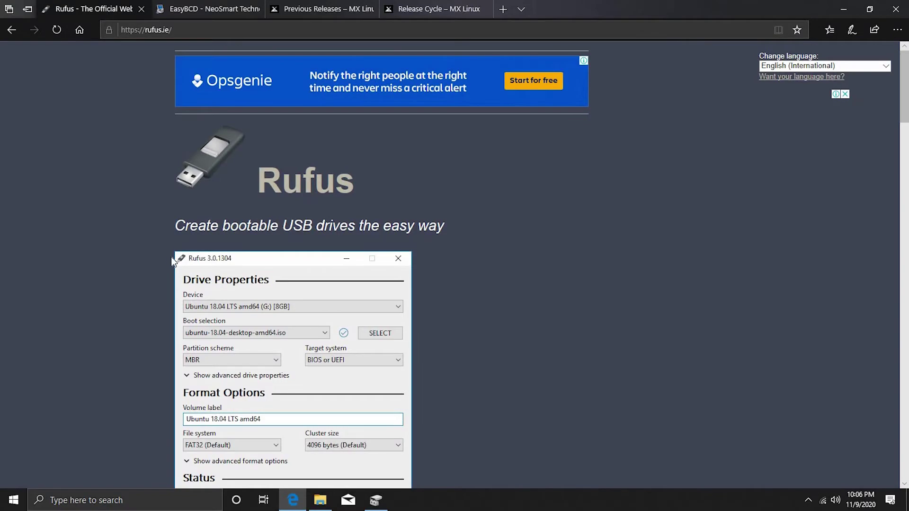
# - Start the Rufus 3.12 download and cancel it
pyautogui.scroll(-15, 172, 282)
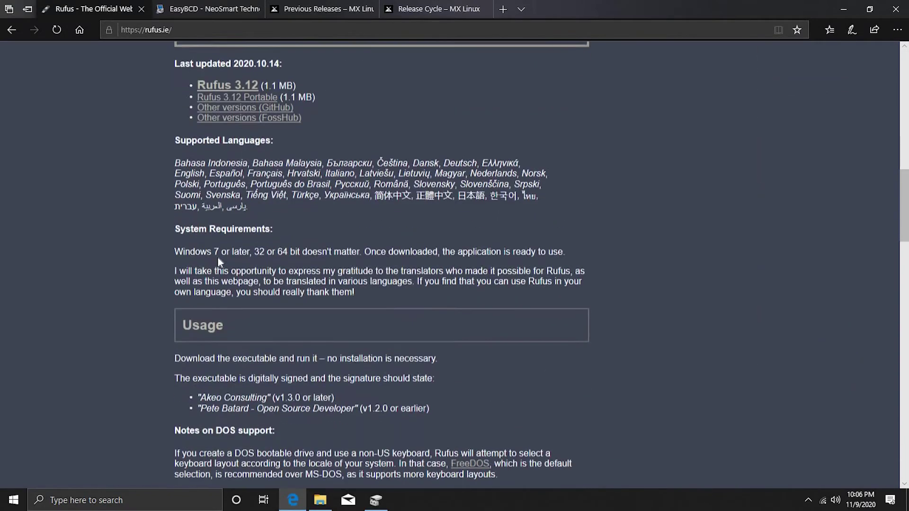
pyautogui.scroll(3, 225, 226)
pyautogui.click(229, 217)
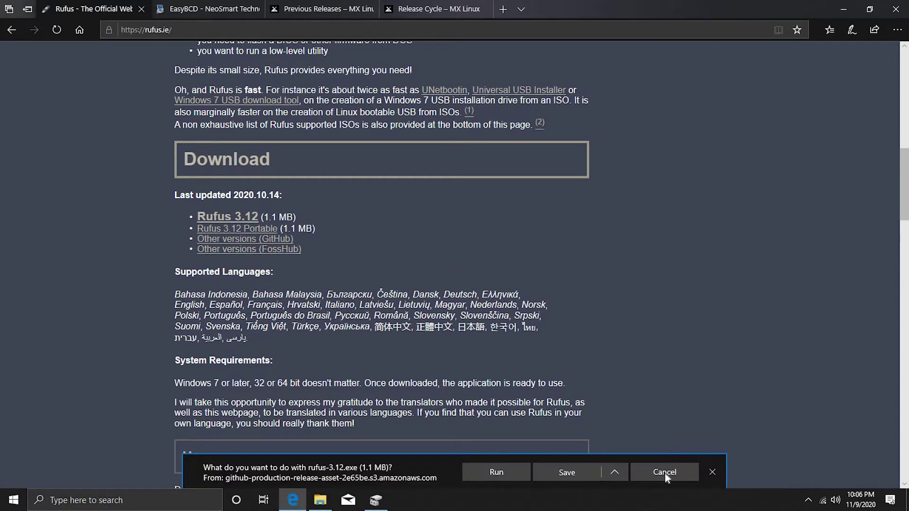
pyautogui.click(664, 473)
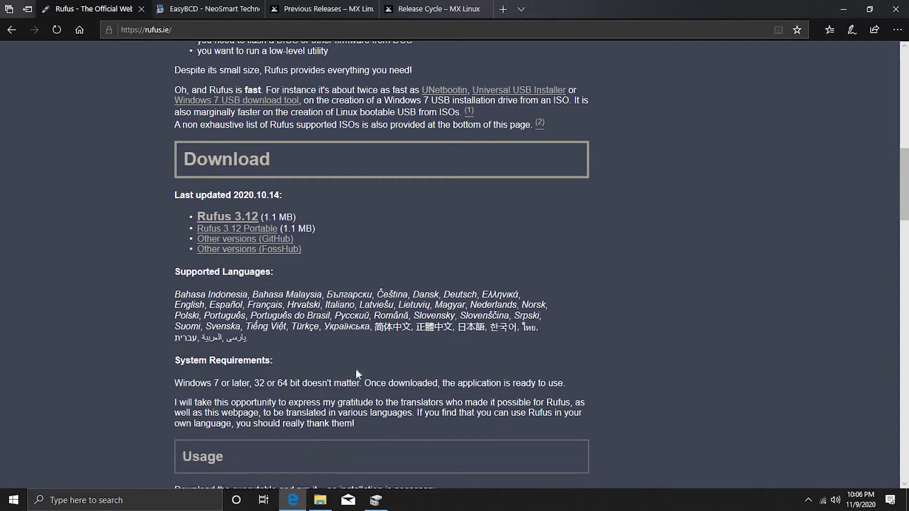
# - Choose EasyBCD's free non-commercial download, then close Edge
pyautogui.click(173, 9)
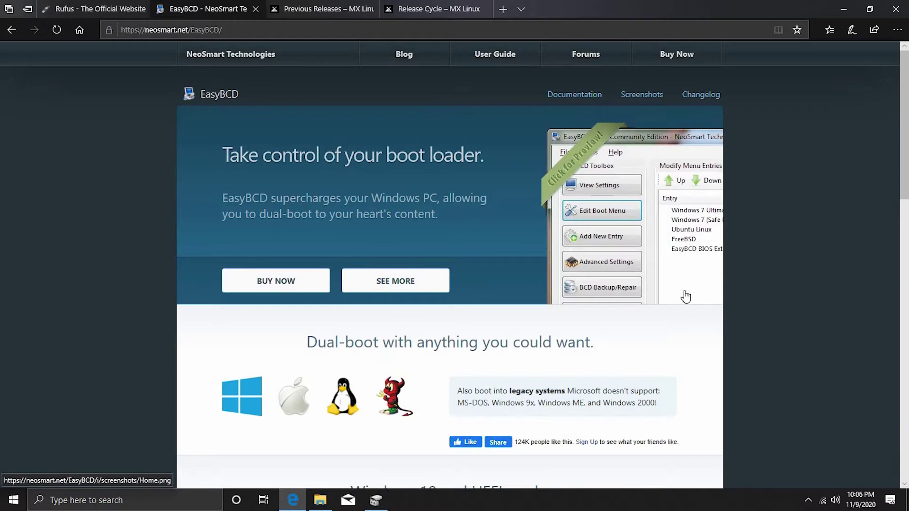
pyautogui.scroll(-15, 787, 312)
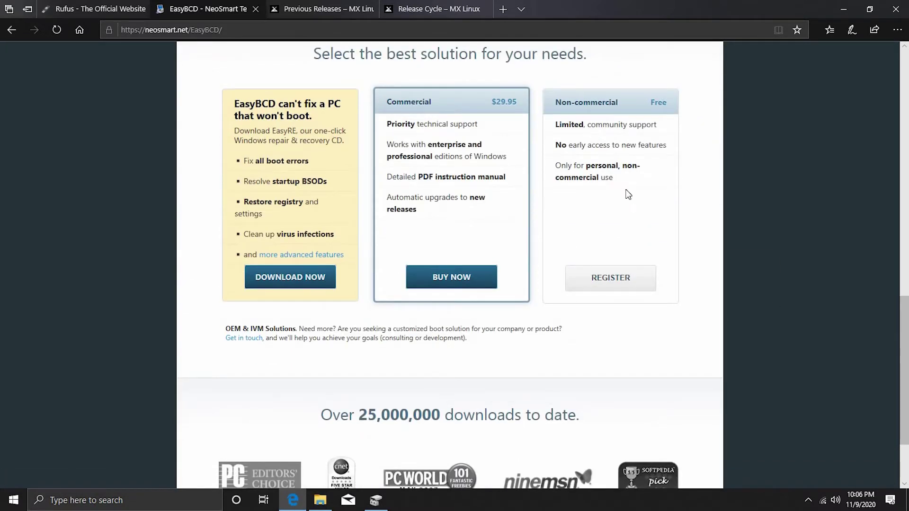
pyautogui.click(611, 278)
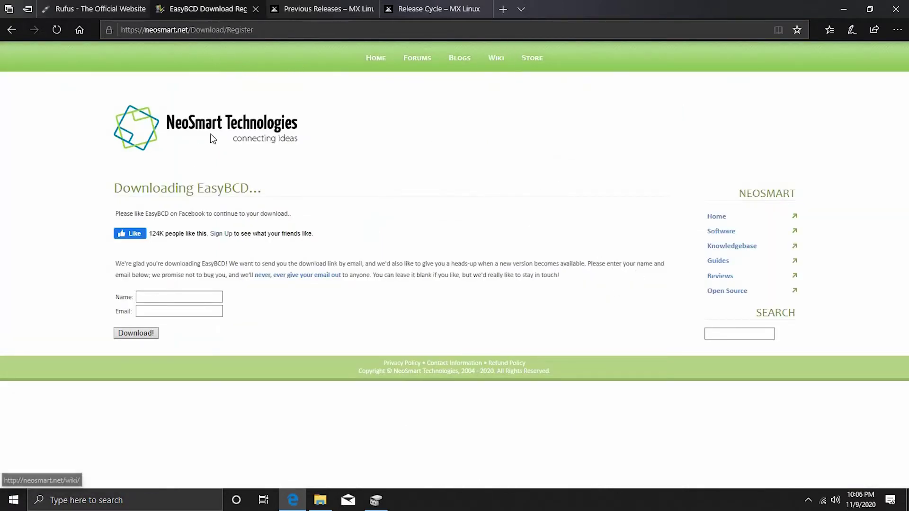
pyautogui.click(892, 10)
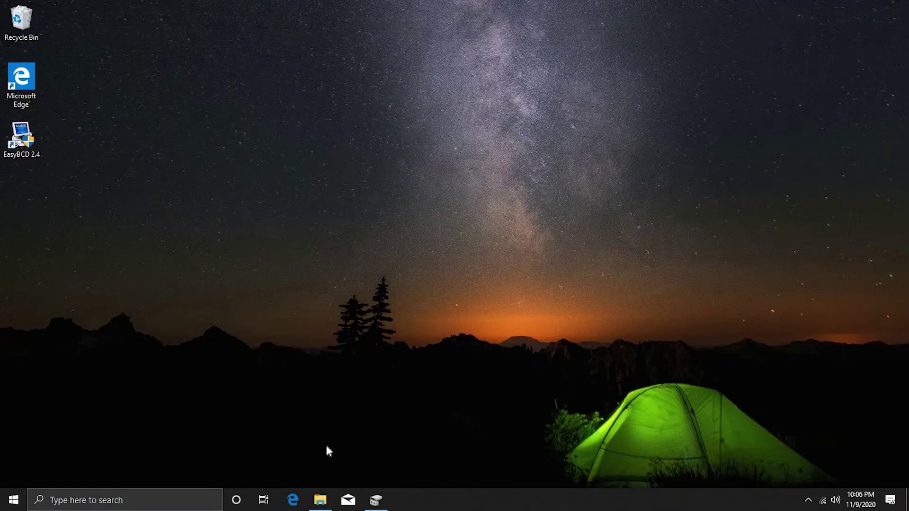
# - Launch rufus-3.12 from the Downloads folder in File Explorer
pyautogui.click(320, 500)
pyautogui.moveTo(298, 144); pyautogui.dragTo(296, 126)
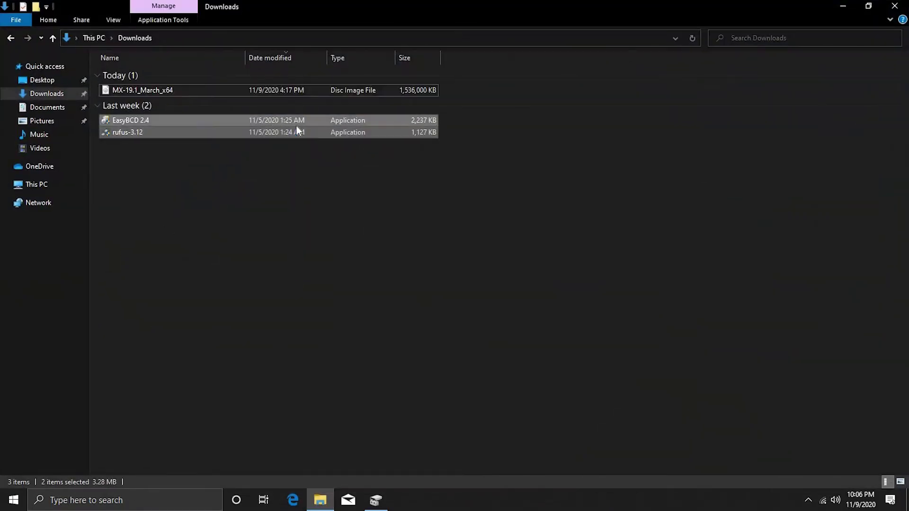
pyautogui.click(368, 210)
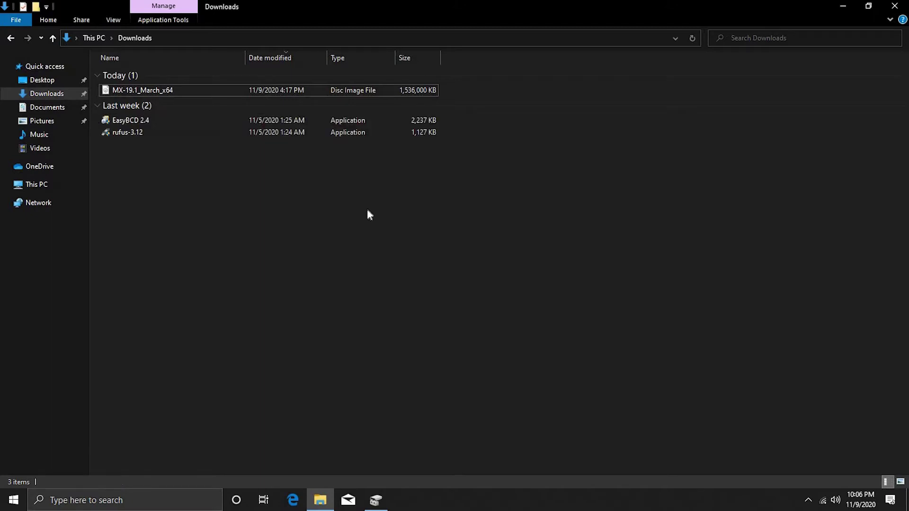
pyautogui.doubleClick(344, 134)
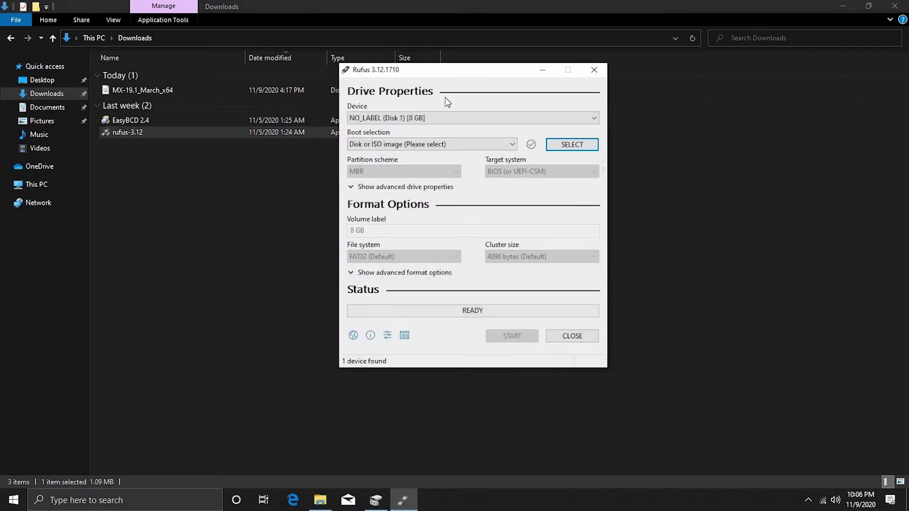
# - Keep the 8 GB target drive, load MX-19.1_March_x64.iso, and keep MBR partitioning
pyautogui.click(410, 118)
pyautogui.click(410, 118)
pyautogui.click(561, 146)
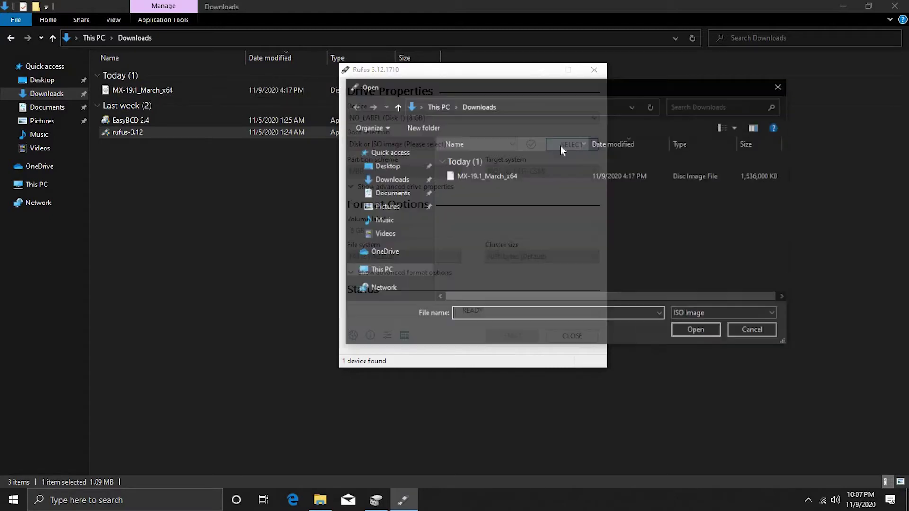
pyautogui.doubleClick(522, 178)
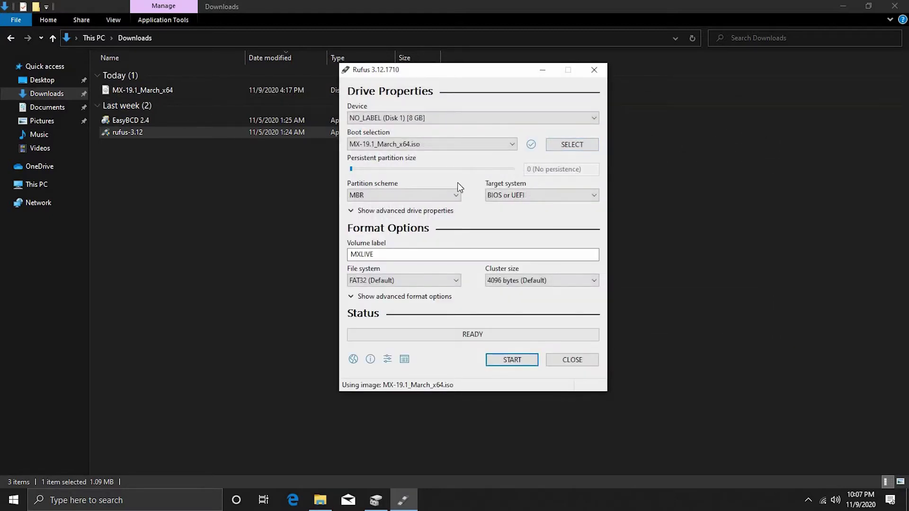
pyautogui.click(456, 195)
pyautogui.click(450, 205)
# - Close Rufus without writing, select EasyBCD 2.4, and close the Downloads window
pyautogui.click(577, 360)
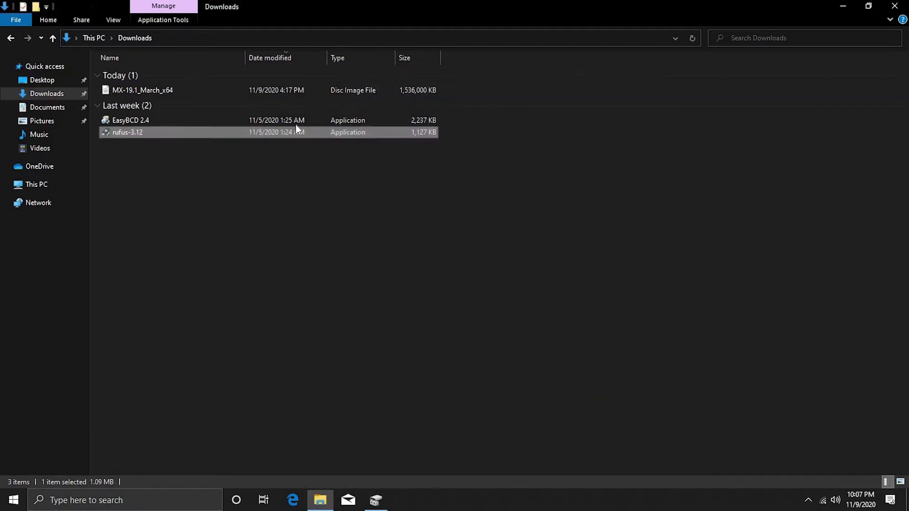
pyautogui.click(290, 121)
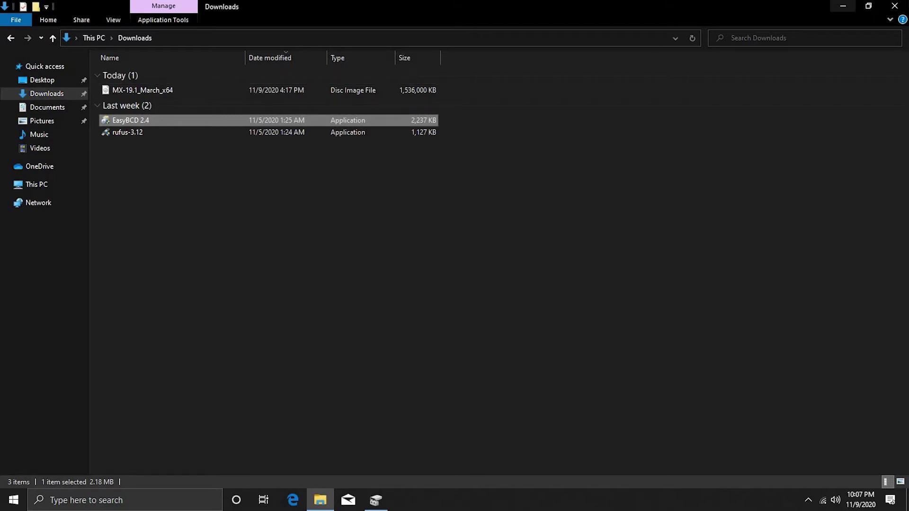
pyautogui.click(895, 6)
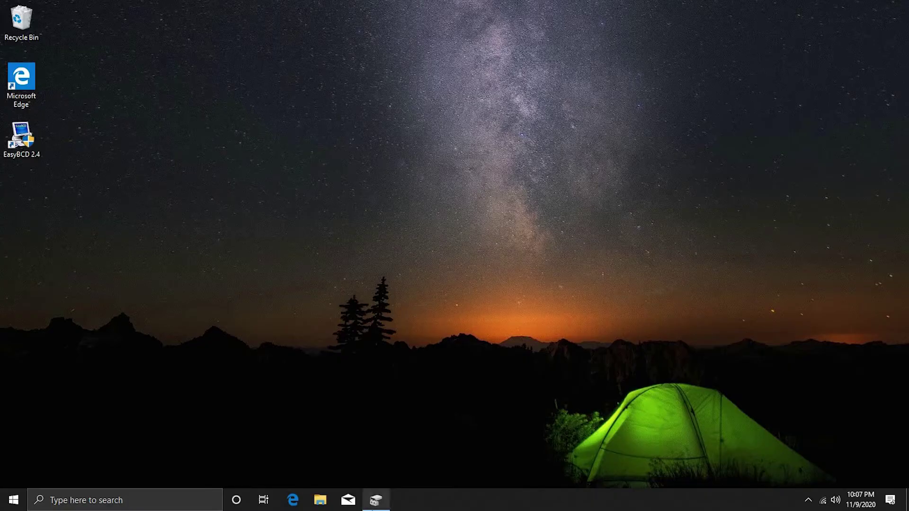
# - Shrink New Volume (D:) by 102400 MB, leaving 100 GB unallocated on Disk 0
pyautogui.click(379, 500)
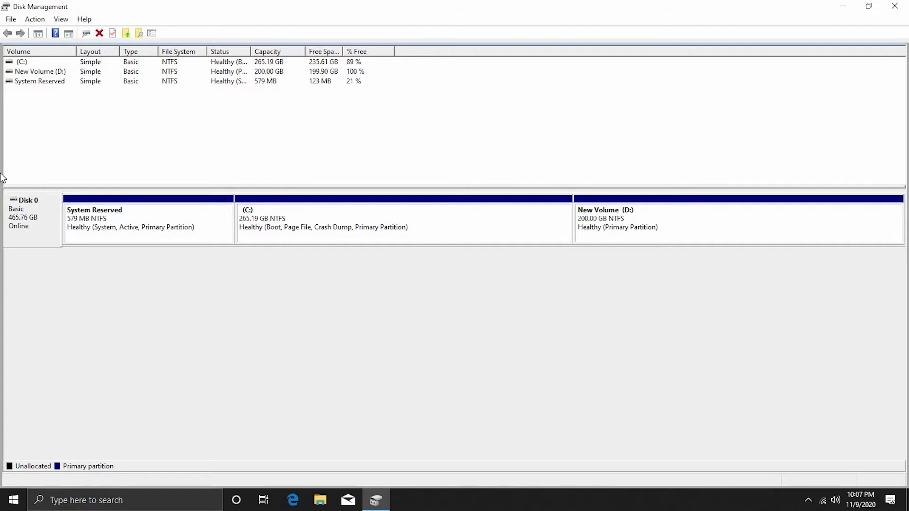
pyautogui.click(727, 228)
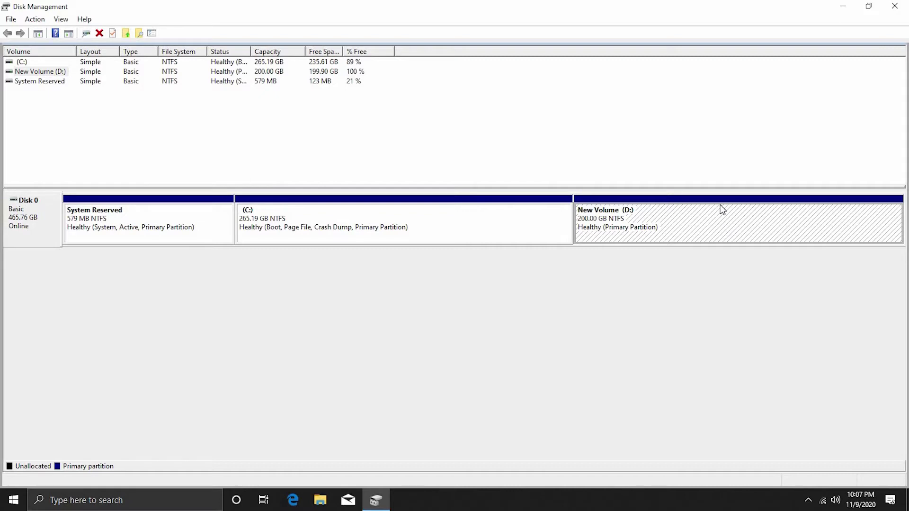
pyautogui.rightClick(722, 209)
pyautogui.click(726, 298)
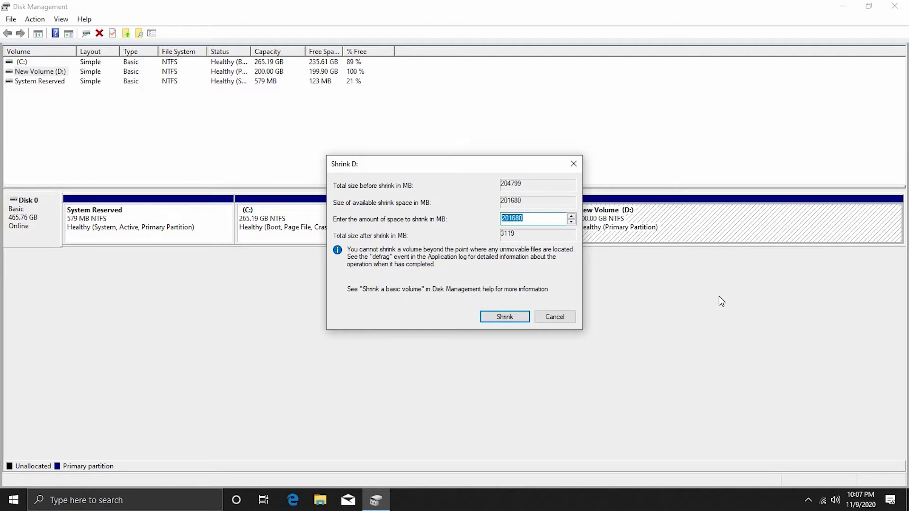
pyautogui.write('102400')
pyautogui.click(511, 317)
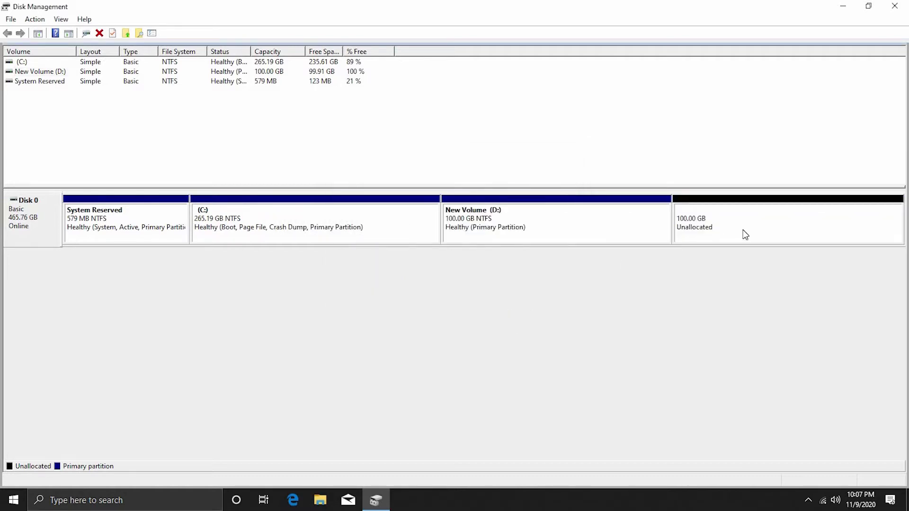
pyautogui.click(744, 233)
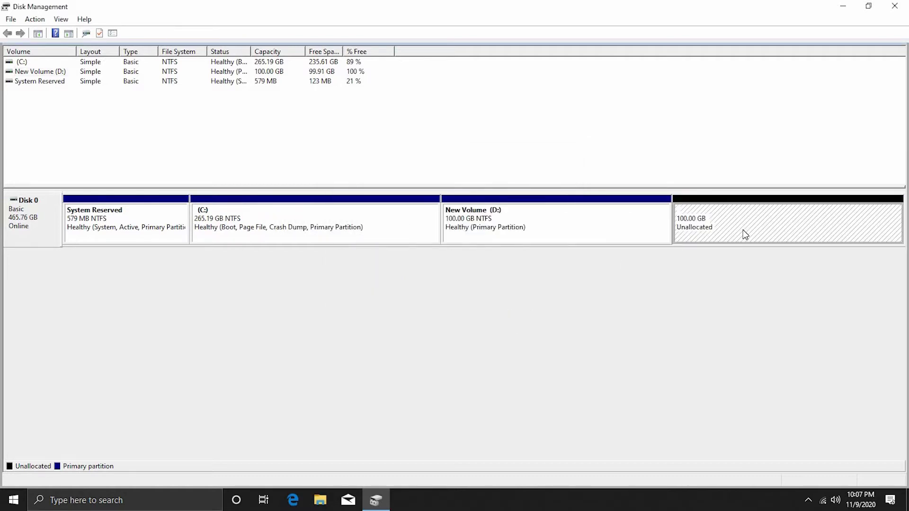
pyautogui.click(537, 231)
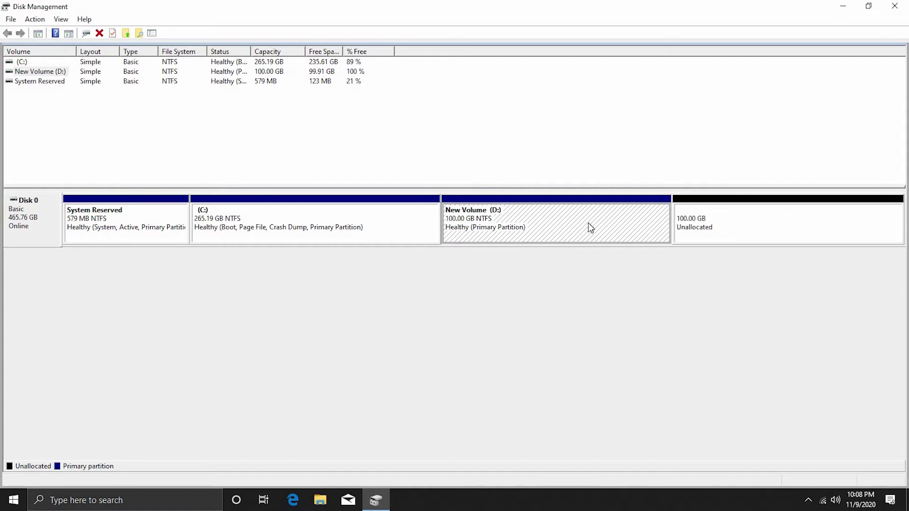
pyautogui.press('super')
pyautogui.write('ca')
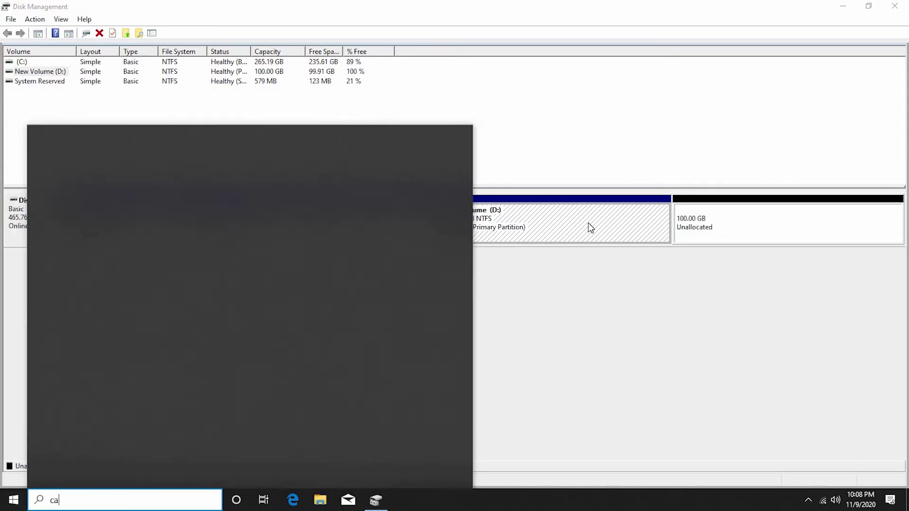
pyautogui.write('ld')
pyautogui.press('BackSpace')
pyautogui.press('BackSpace')
pyautogui.press('BackSpace')
pyautogui.press('BackSpace')
pyautogui.write('cal')
pyautogui.press('BackSpace')
pyautogui.write('lc\\')
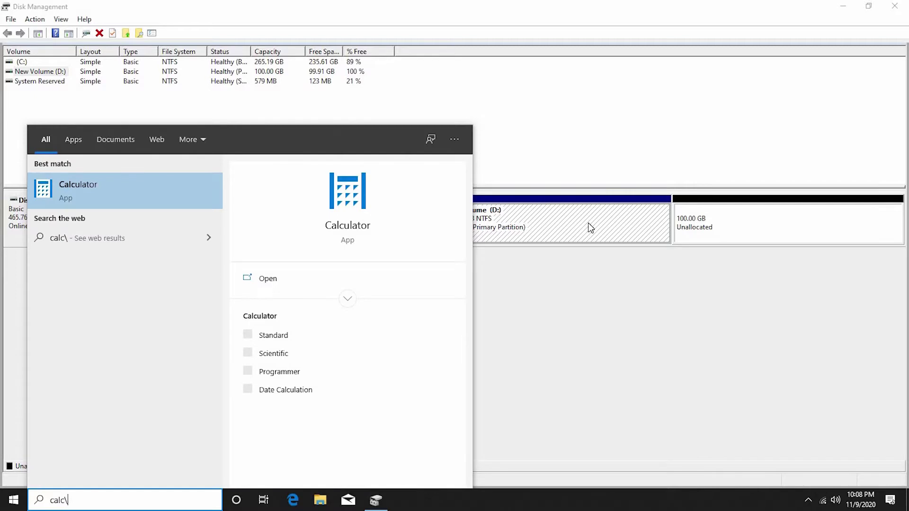
pyautogui.press('Return')
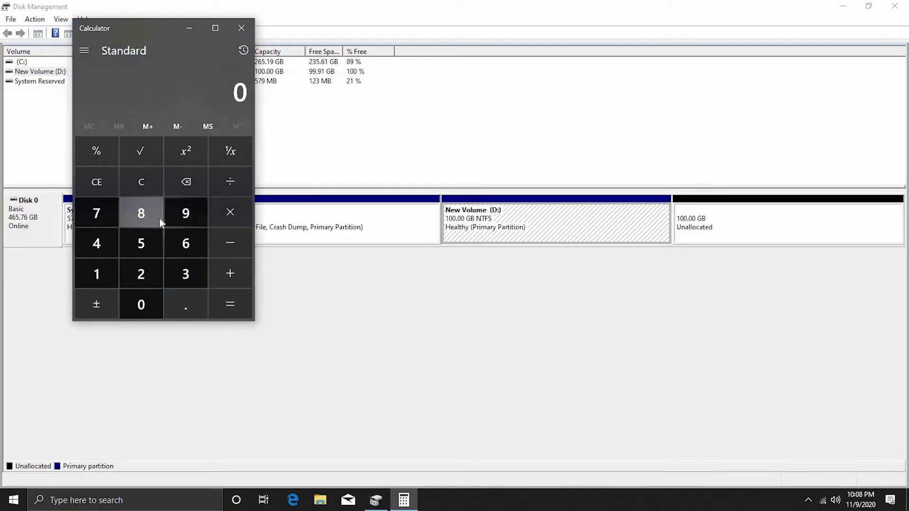
pyautogui.click(159, 218)
pyautogui.click(127, 310)
pyautogui.click(224, 209)
pyautogui.write('1024')
pyautogui.press('Return')
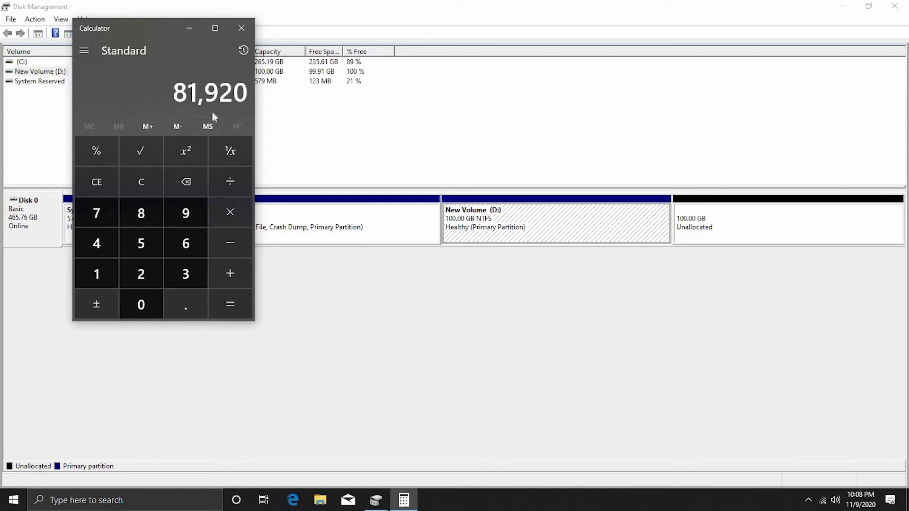
pyautogui.click(241, 29)
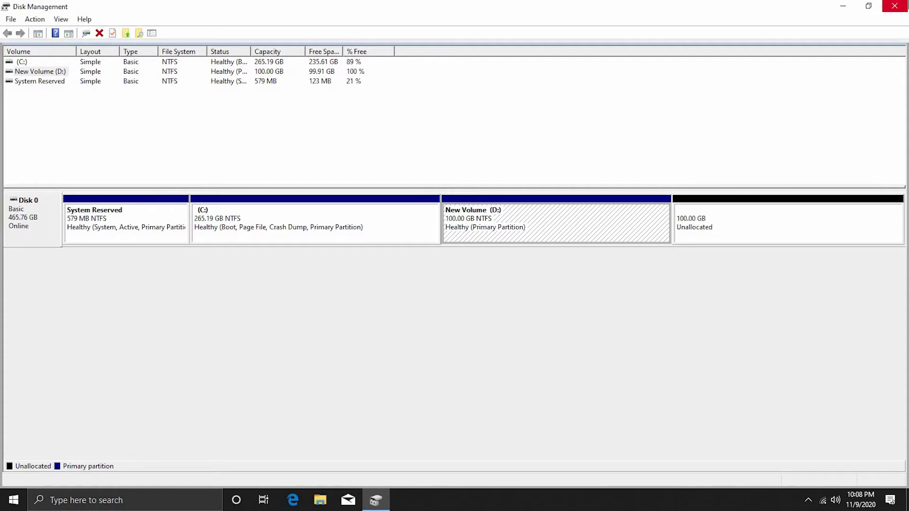
# - Close Disk Management and restart Windows from the Start menu power options
pyautogui.click(736, 230)
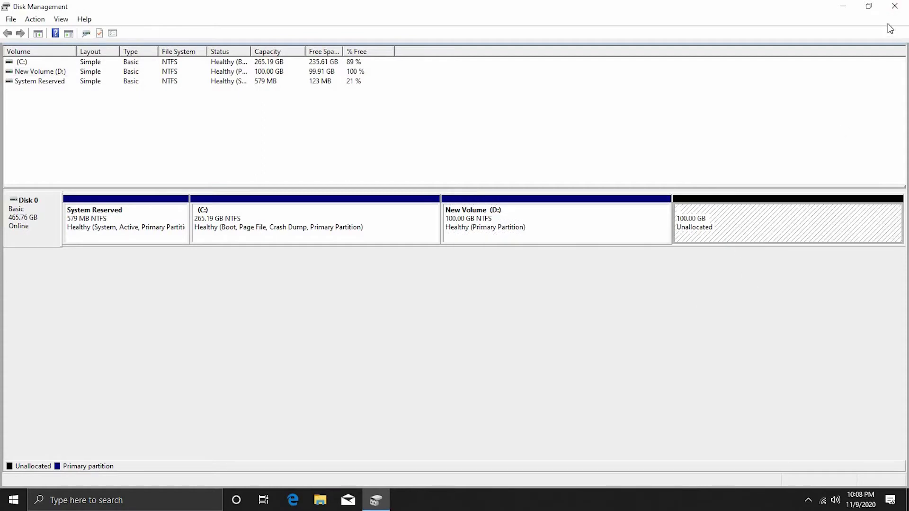
pyautogui.click(894, 7)
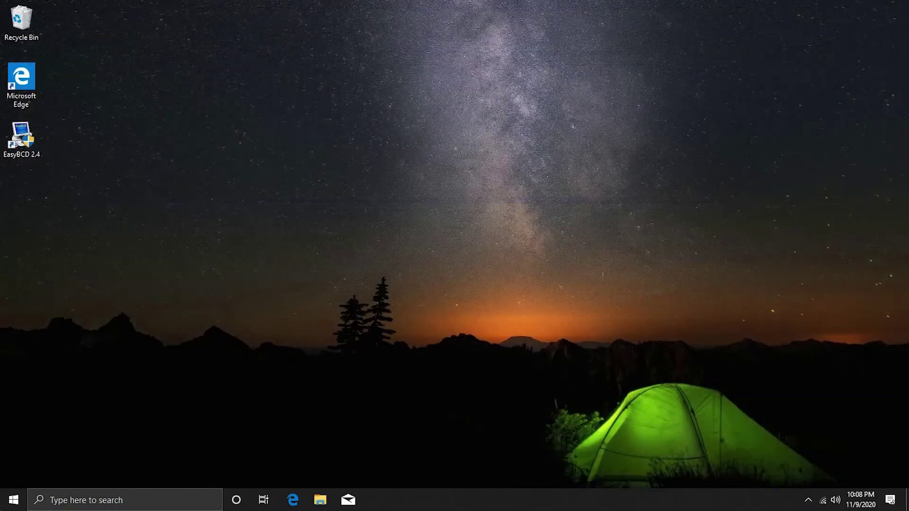
pyautogui.click(13, 500)
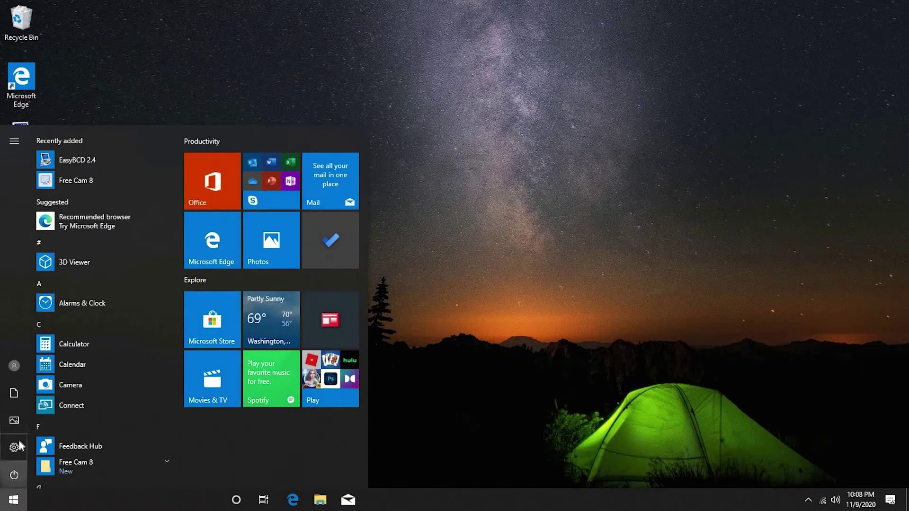
pyautogui.click(10, 479)
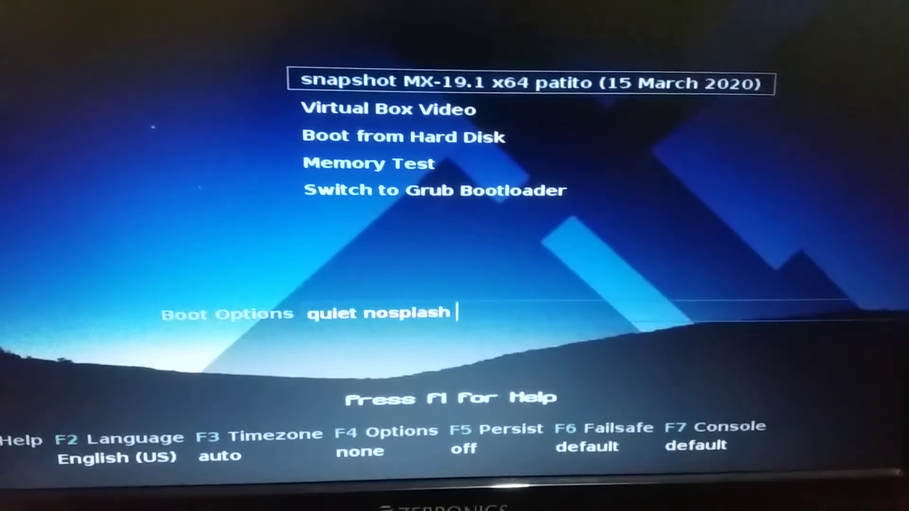
# - Boot the MX-19.1 live entry, close MX Welcome, and open a terminal with Ctrl+Alt+T
pyautogui.press('Return')
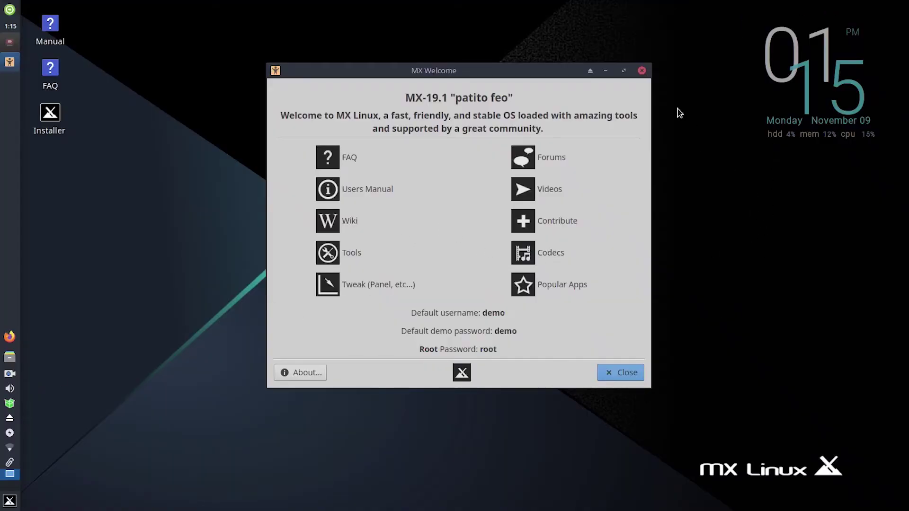
pyautogui.click(642, 72)
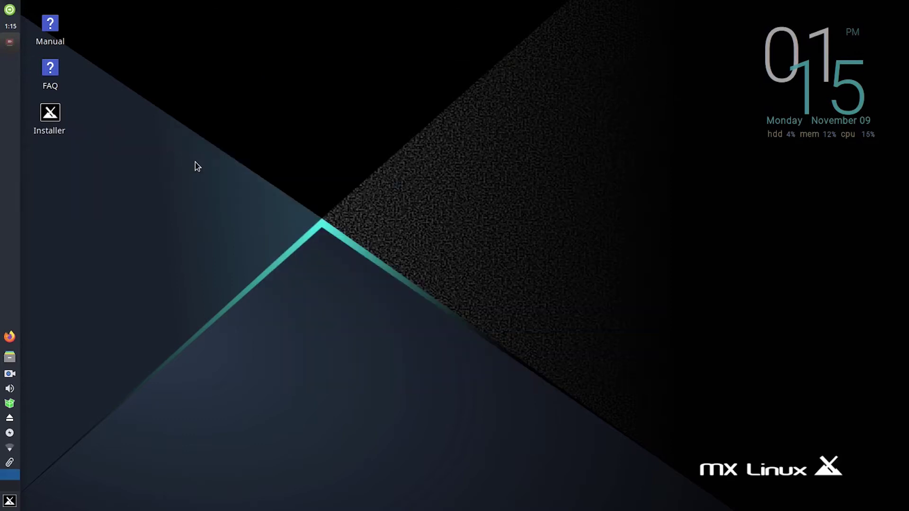
pyautogui.hotkey('ctrl', 'alt', 't')
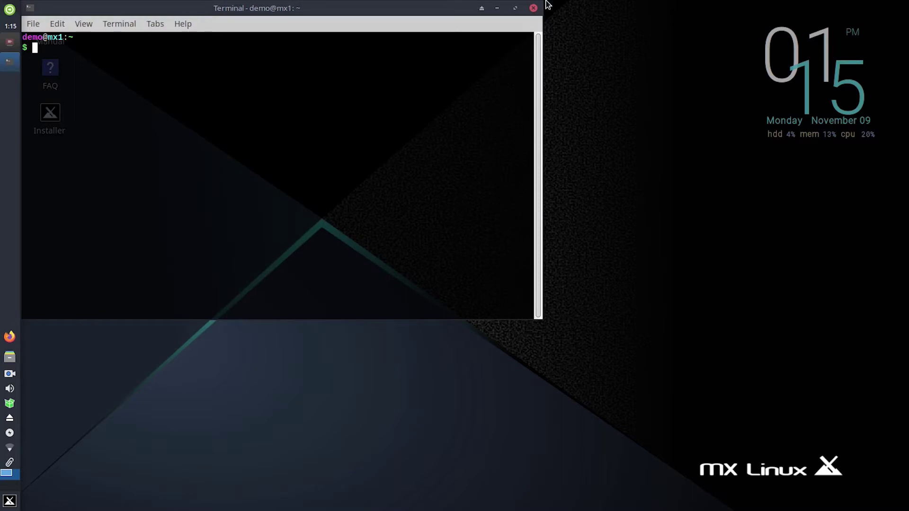
# - Maximize the Terminal, enlarge its text, and run sudo cfdisk to list /dev/sda's partitions
pyautogui.click(512, 9)
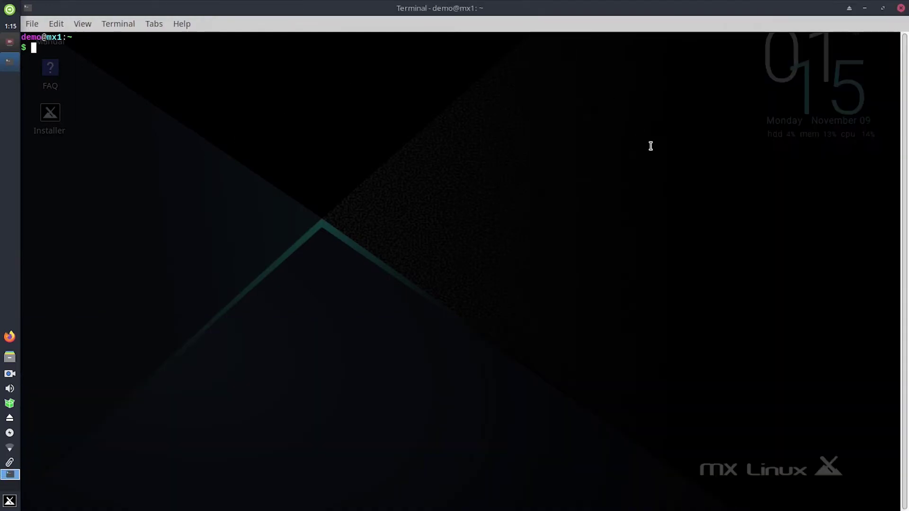
pyautogui.hotkey('ctrl', '+')
pyautogui.hotkey('ctrl', '+')
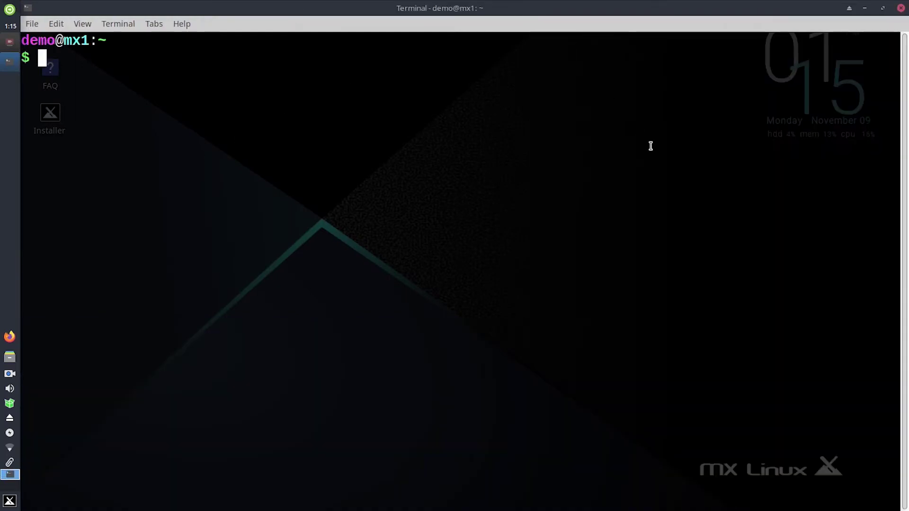
pyautogui.write('s')
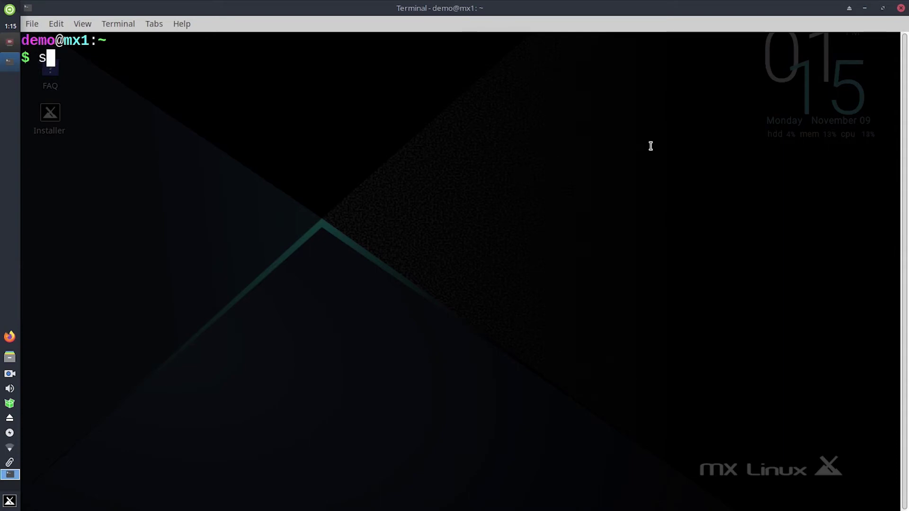
pyautogui.write('udo cfdisk')
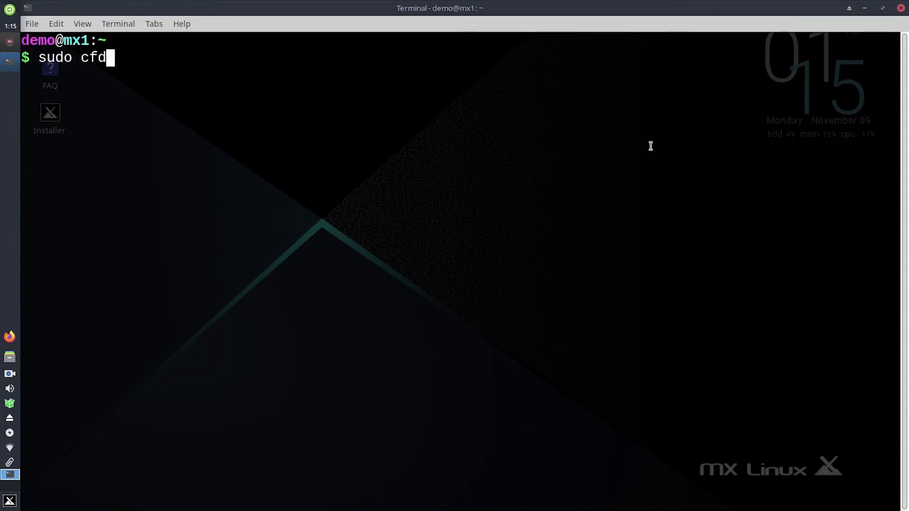
pyautogui.press('Return')
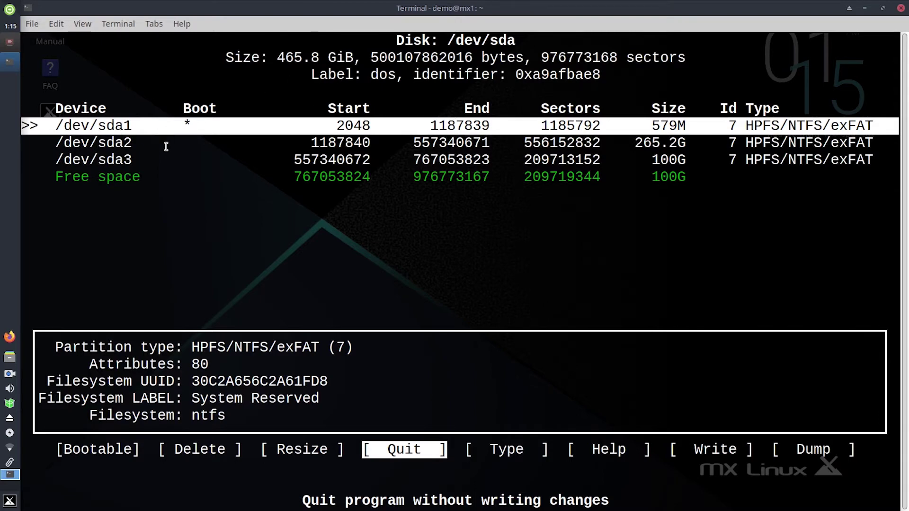
# - Select the 100G Free space row below /dev/sda3 in cfdisk
pyautogui.press('Down')
pyautogui.press('Down')
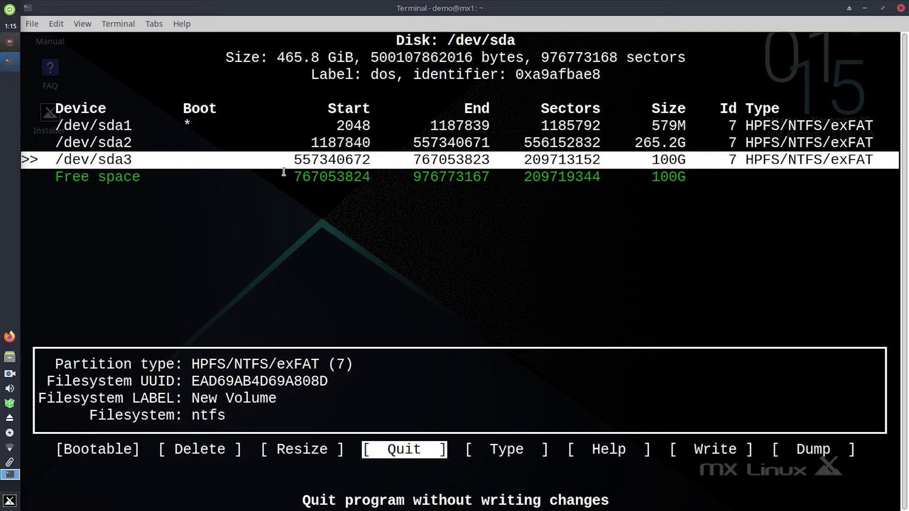
pyautogui.moveTo(33, 176); pyautogui.dragTo(142, 174)
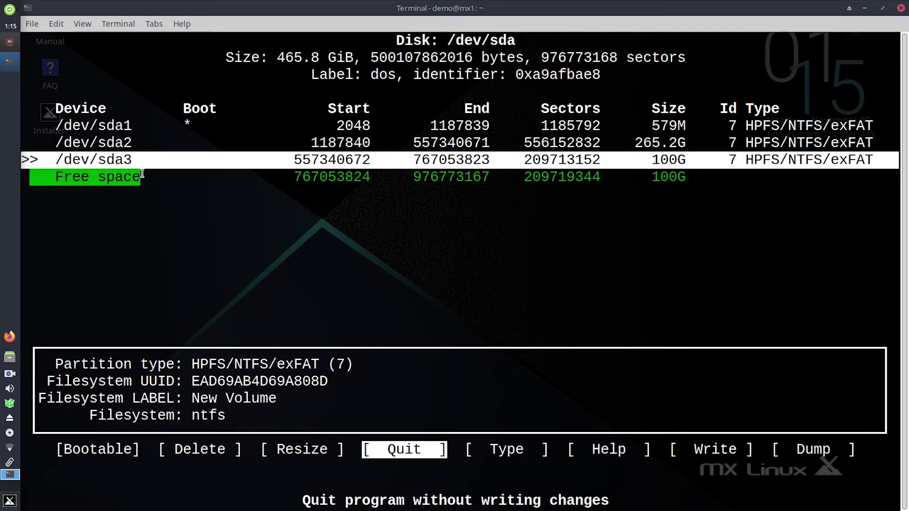
pyautogui.click(105, 184)
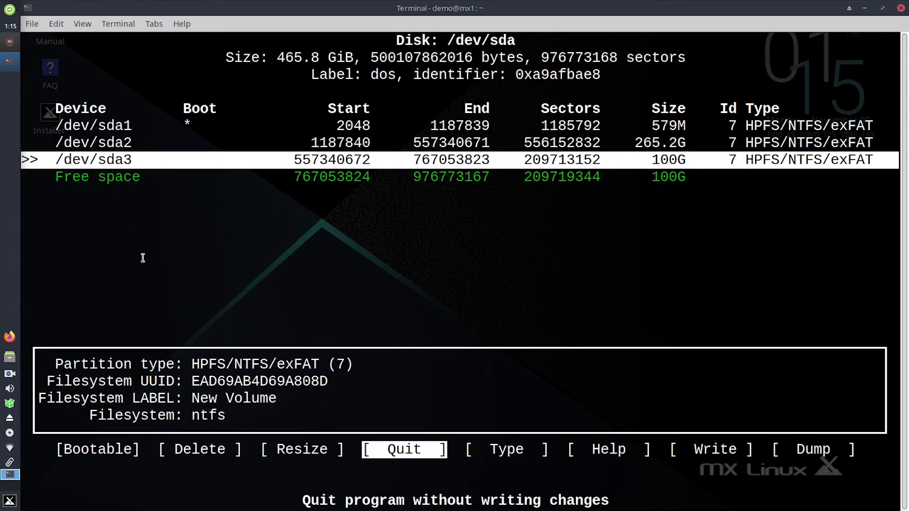
pyautogui.press('Up')
pyautogui.press('Down')
pyautogui.press('Left')
pyautogui.press('Left')
pyautogui.press('Right')
pyautogui.press('Right')
pyautogui.press('Left')
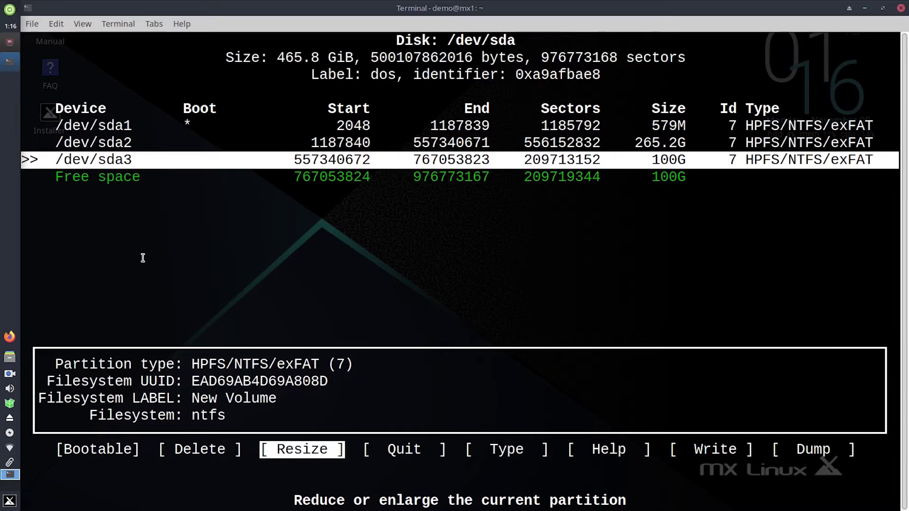
pyautogui.press('Down')
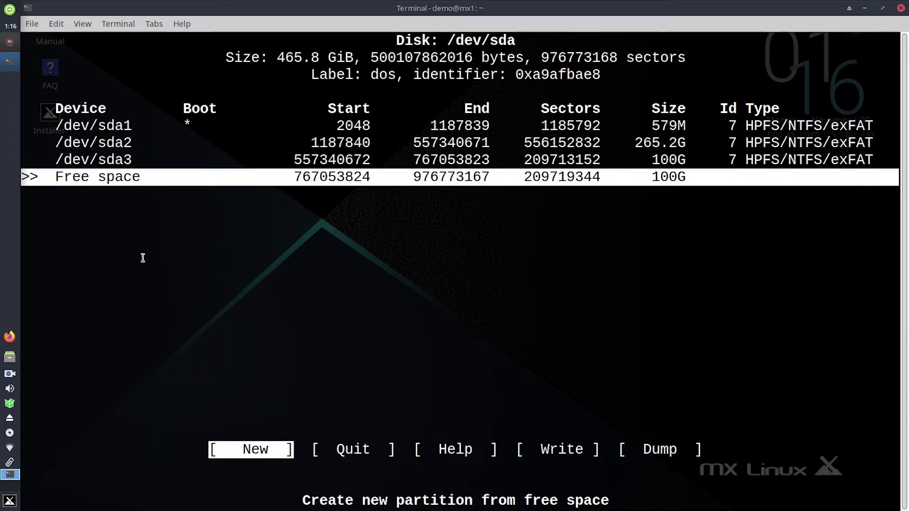
# - Create a new 100G extended partition filling the free space
pyautogui.press('Return')
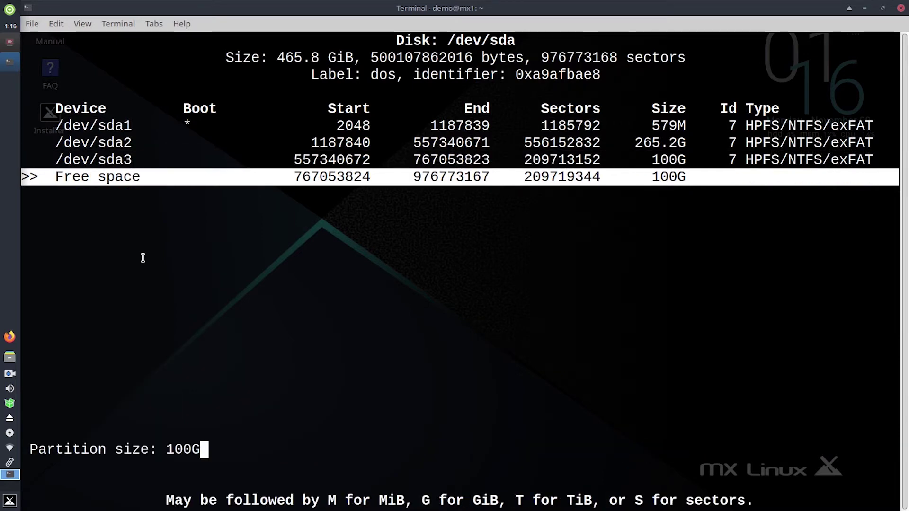
pyautogui.press('Return')
pyautogui.press('Right')
pyautogui.press('Return')
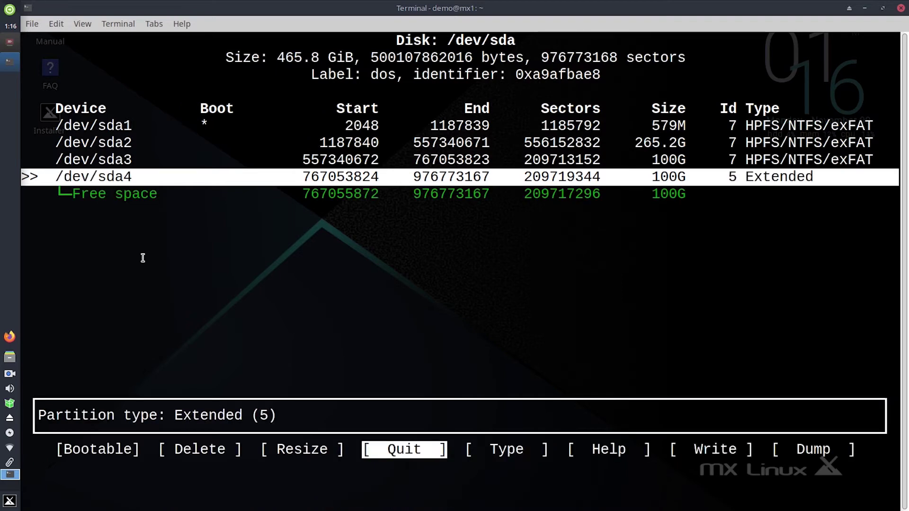
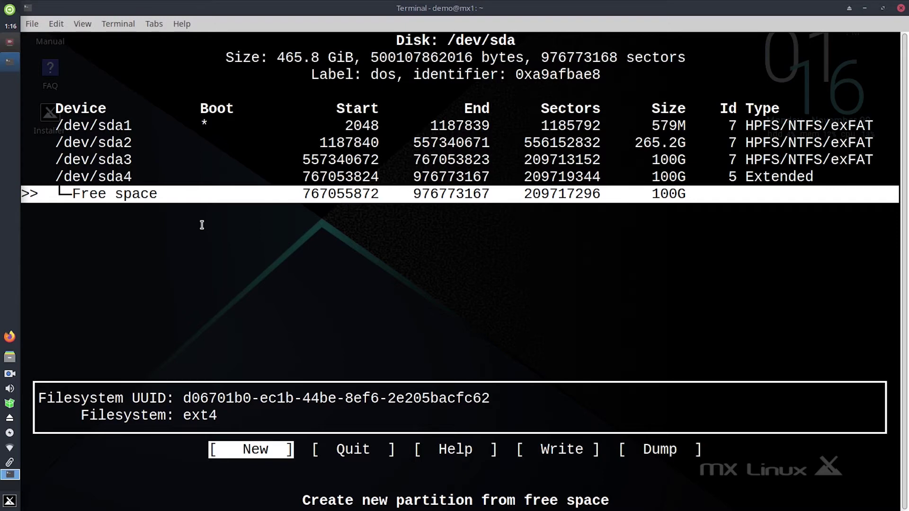
# - Create a 30G Linux partition sda5 in the free space and flag it bootable
pyautogui.press('Right')
pyautogui.press('Left')
pyautogui.press('Return')
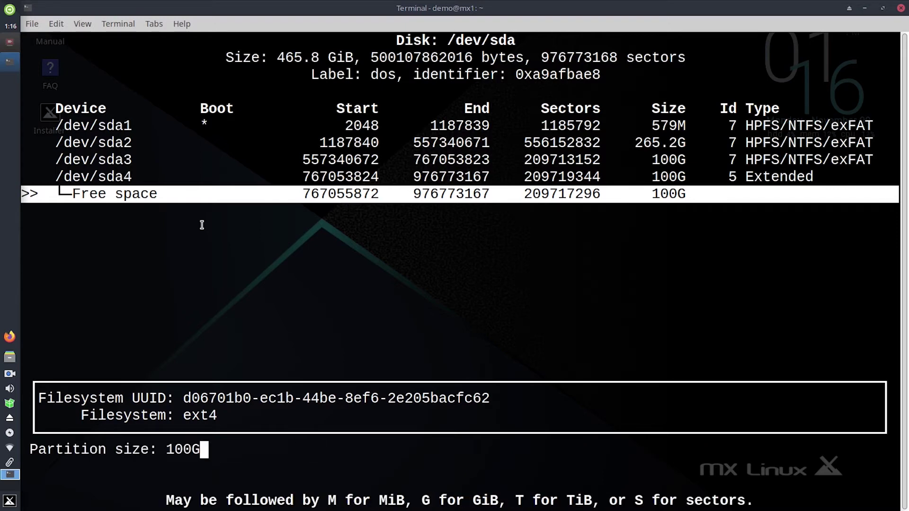
pyautogui.press('BackSpace')
pyautogui.press('BackSpace')
pyautogui.press('BackSpace')
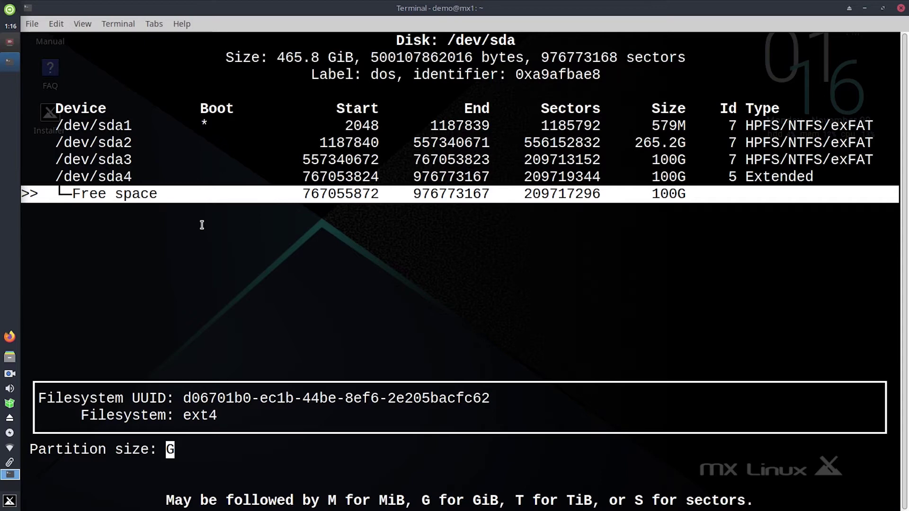
pyautogui.write('30')
pyautogui.press('Return')
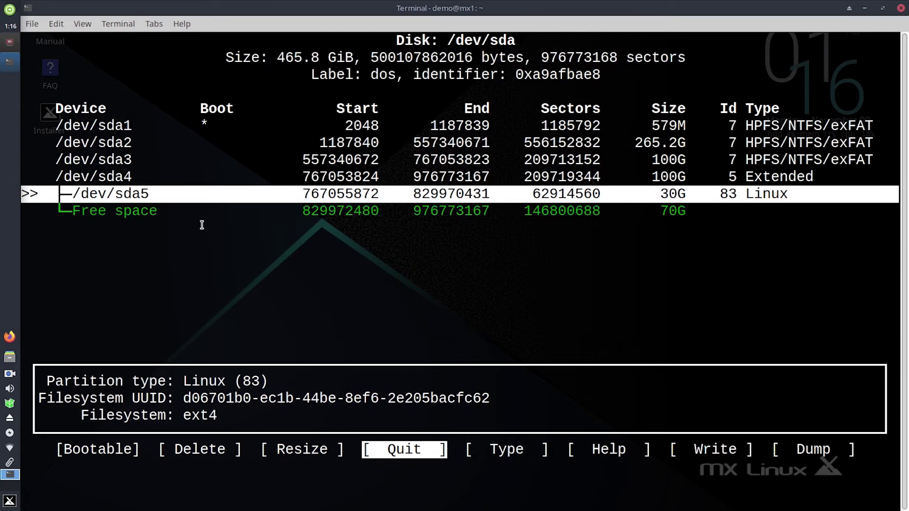
pyautogui.press('Left')
pyautogui.press('Left')
pyautogui.press('Left')
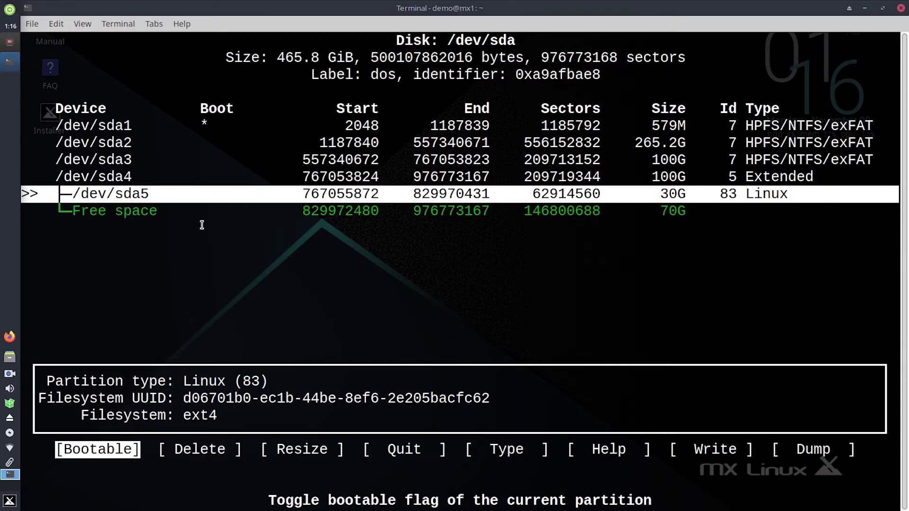
pyautogui.press('Return')
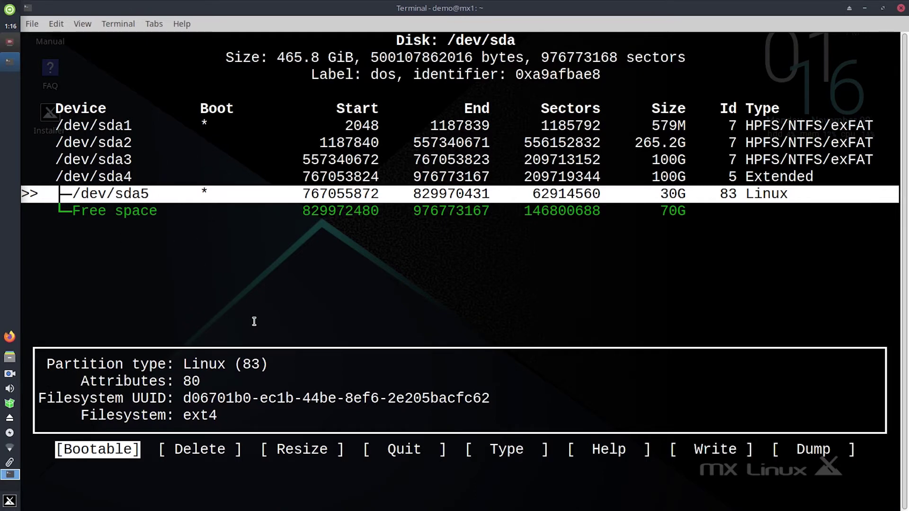
pyautogui.press('Down')
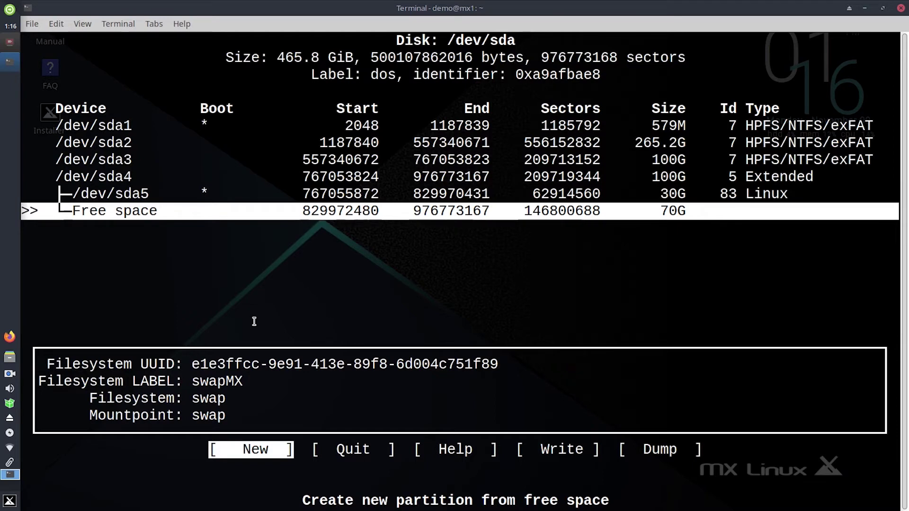
# - Add an 8G partition sda6 and set its type to 82 Linux swap / Solaris
pyautogui.press('Return')
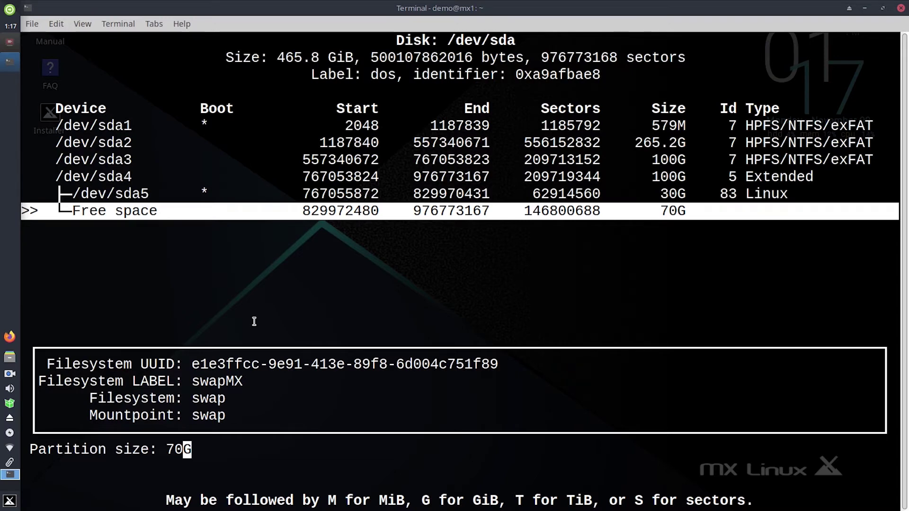
pyautogui.press('BackSpace')
pyautogui.press('BackSpace')
pyautogui.write('8')
pyautogui.press('Return')
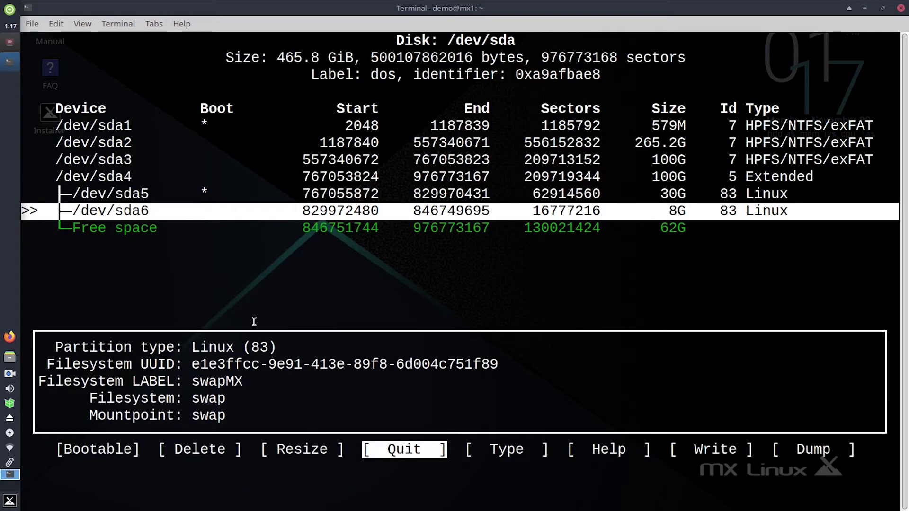
pyautogui.press('Right')
pyautogui.press('Return')
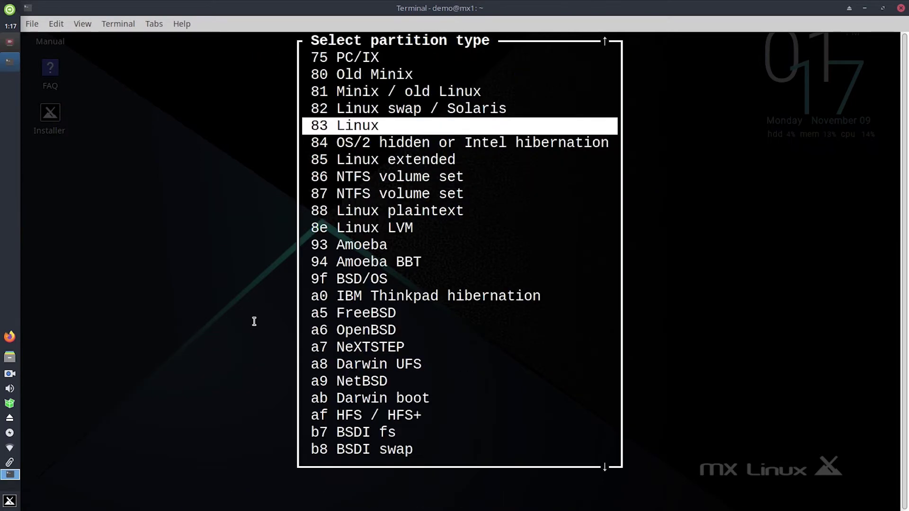
pyautogui.press('Up')
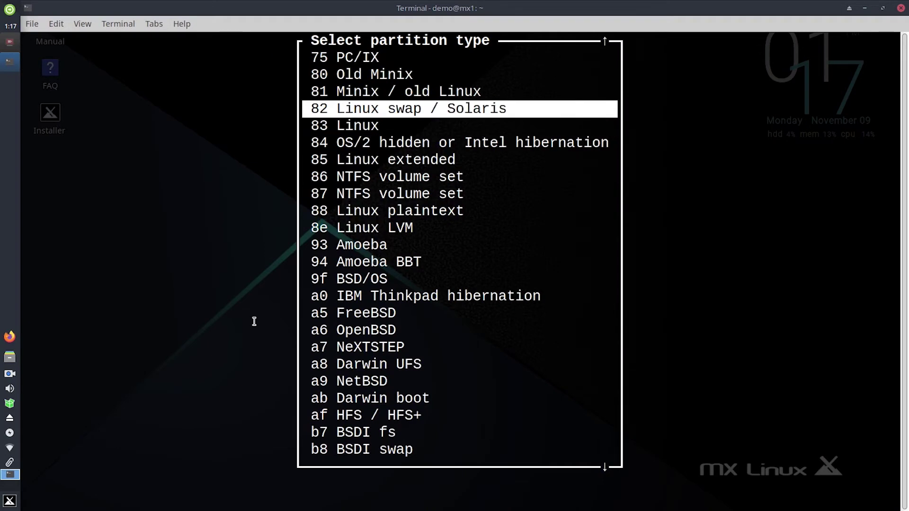
pyautogui.press('Return')
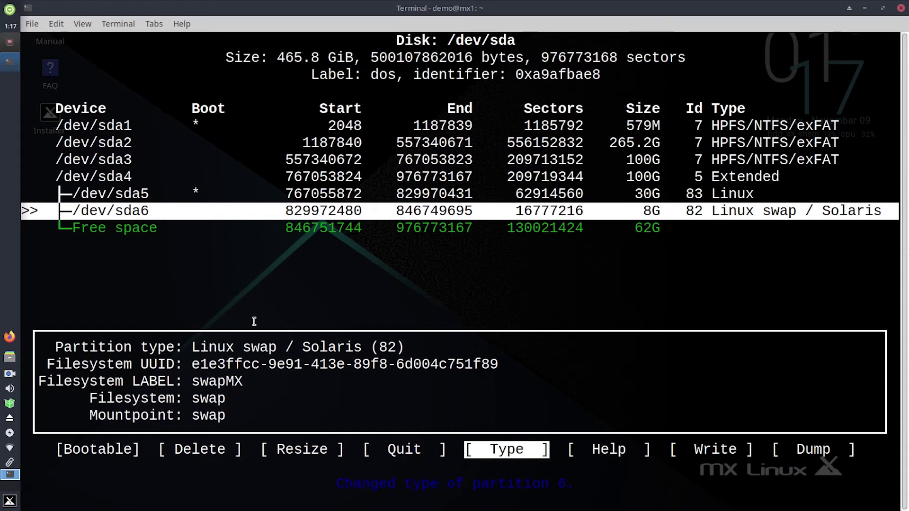
pyautogui.press('Down')
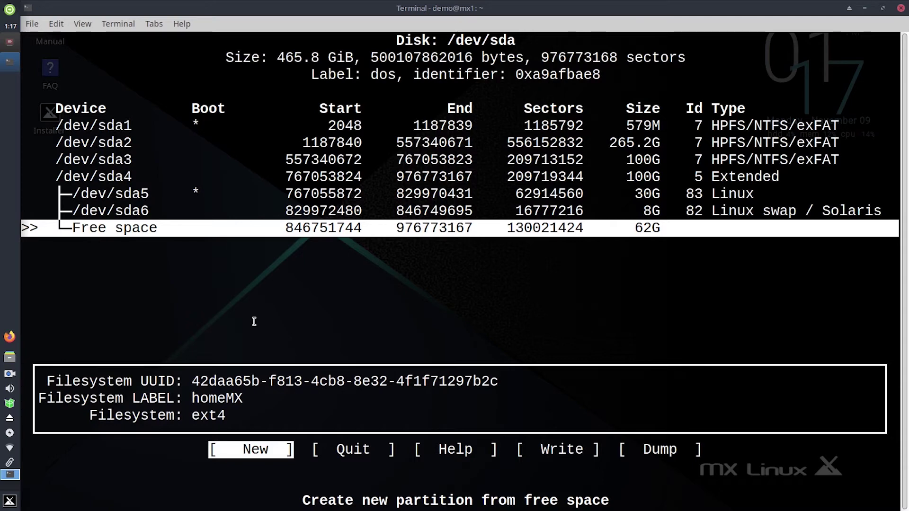
# - Create a 62G Linux partition sda7 from all the remaining free space
pyautogui.press('Return')
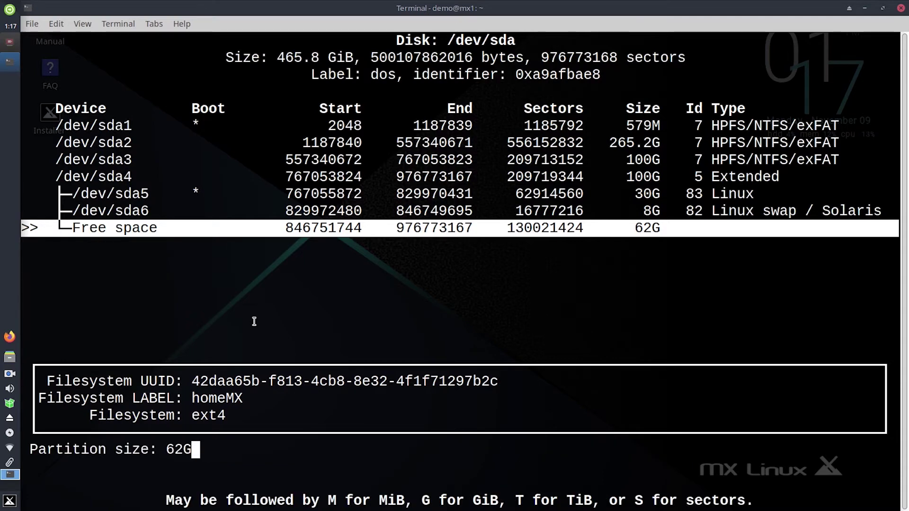
pyautogui.press('Return')
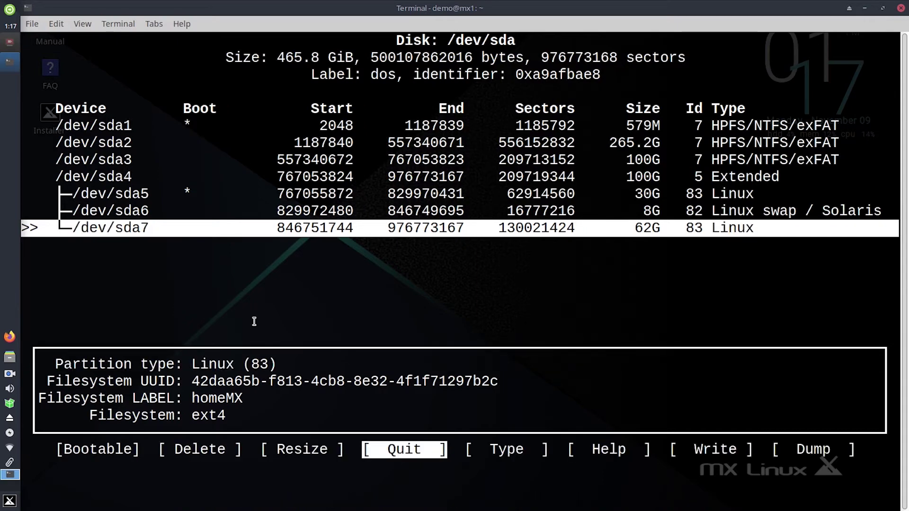
pyautogui.moveTo(617, 193); pyautogui.dragTo(712, 194)
pyautogui.moveTo(685, 221); pyautogui.dragTo(661, 229)
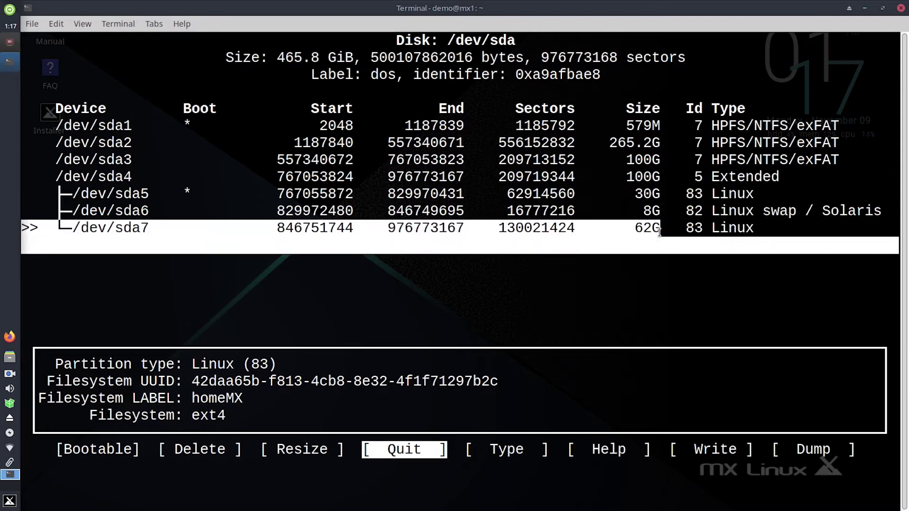
pyautogui.click(659, 232)
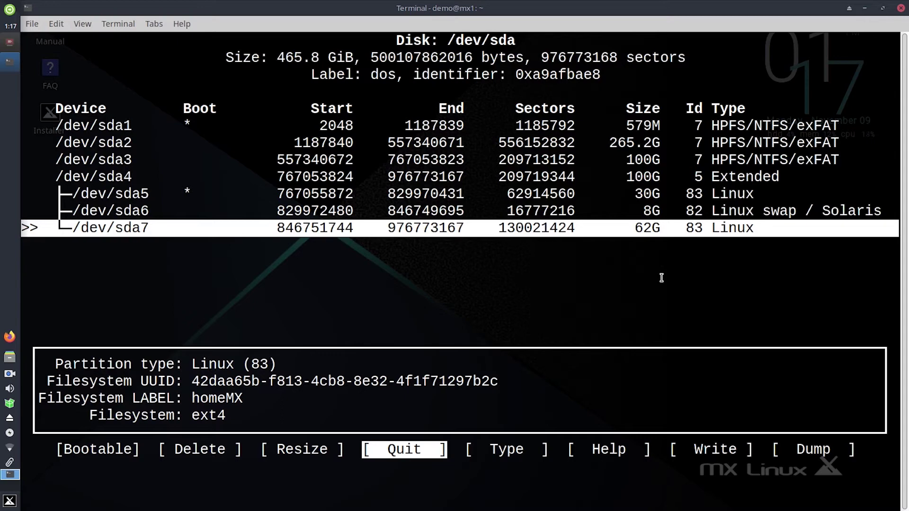
# - Write the partition table to disk, confirming with 'yes', and quit cfdisk
pyautogui.press('Right')
pyautogui.press('Right')
pyautogui.press('Right')
pyautogui.press('Return')
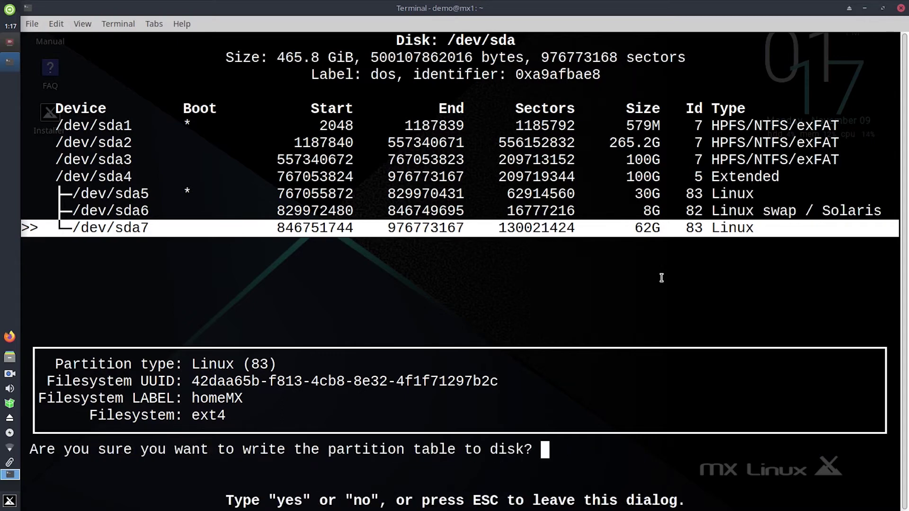
pyautogui.write('yes')
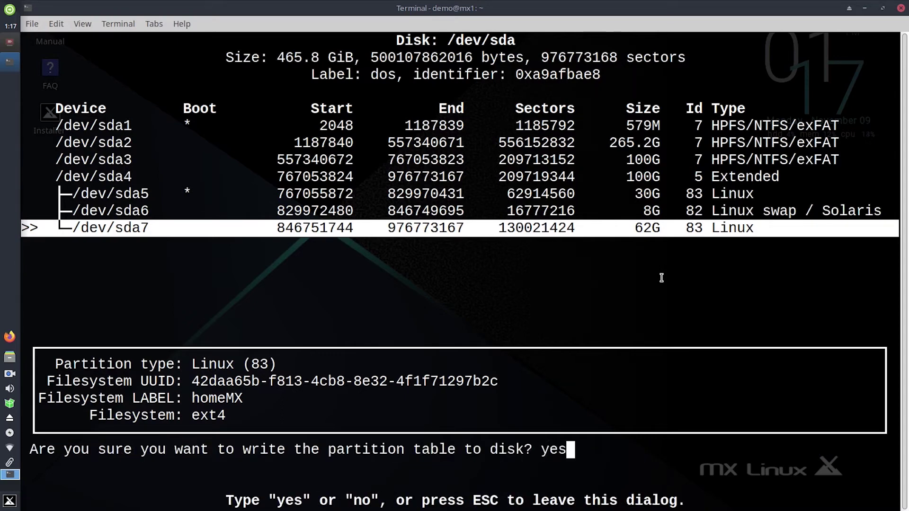
pyautogui.press('Return')
pyautogui.press('Left')
pyautogui.press('Left')
pyautogui.press('Left')
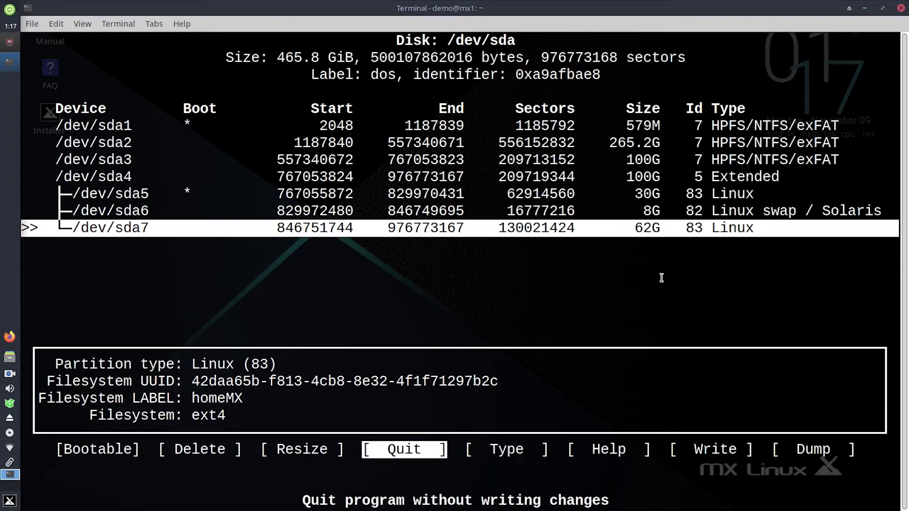
pyautogui.press('Return')
# - Close the terminal with exit, then launch the MX Linux Installer maximized
pyautogui.write('exit')
pyautogui.press('Return')
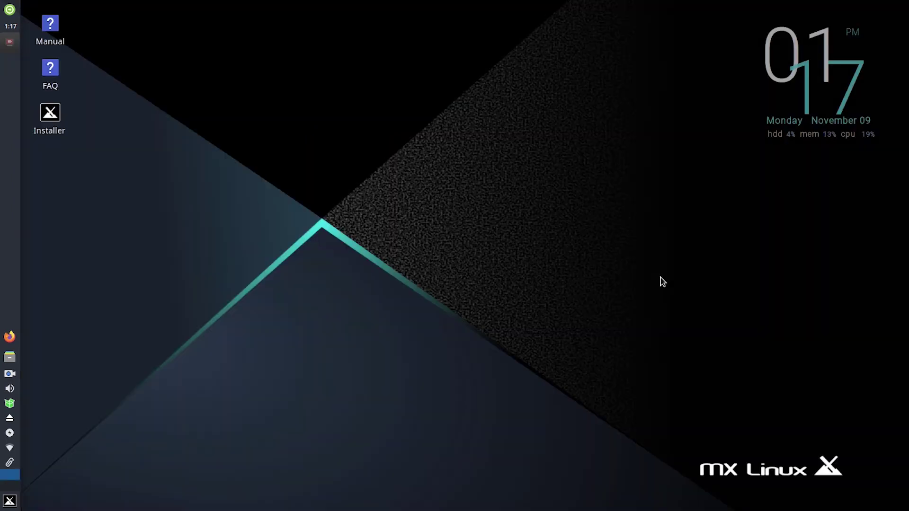
pyautogui.doubleClick(38, 117)
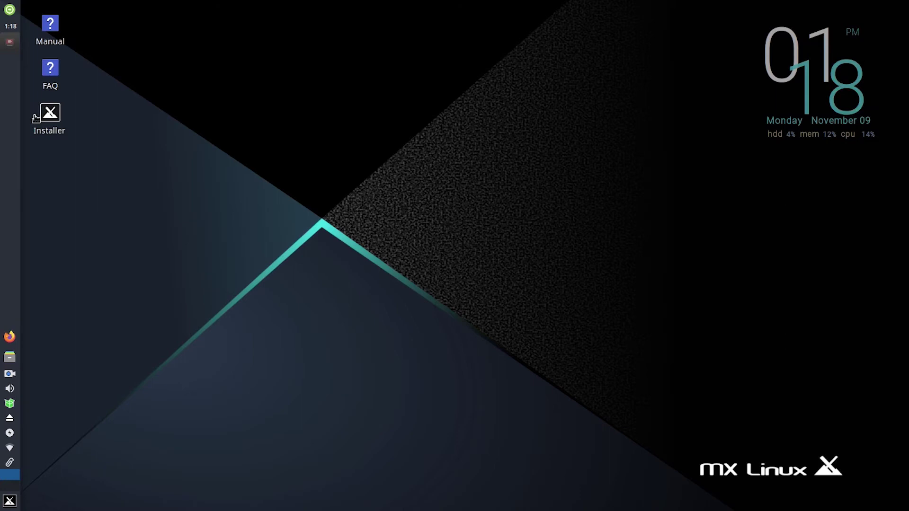
pyautogui.click(618, 125)
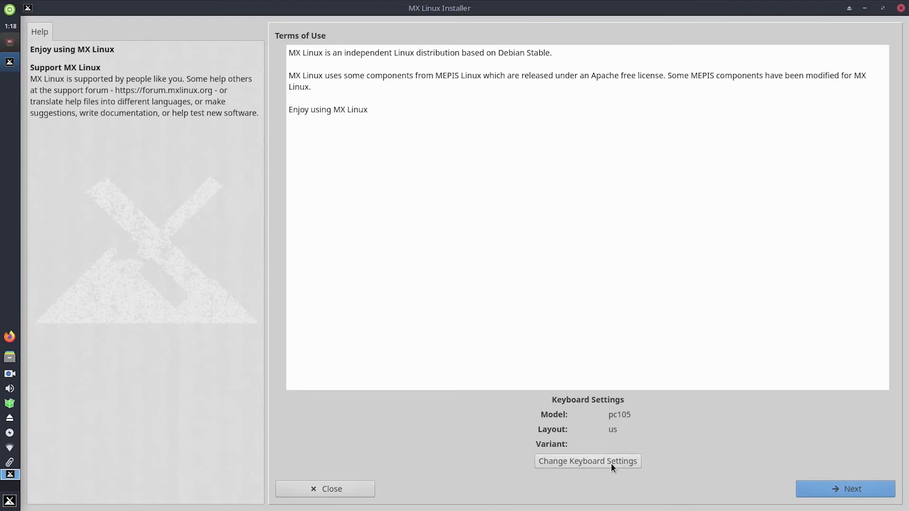
# - Accept the Terms of Use and proceed with 'Custom install on existing partitions'
pyautogui.click(812, 494)
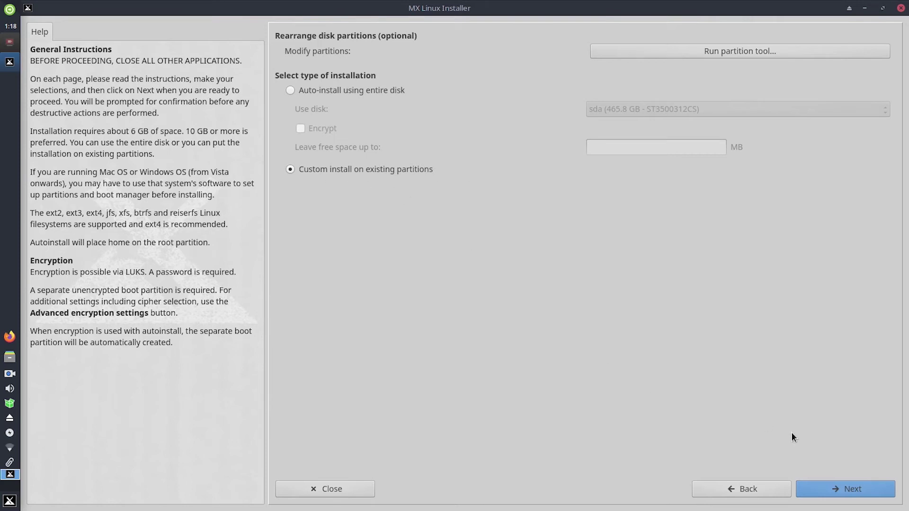
pyautogui.click(837, 488)
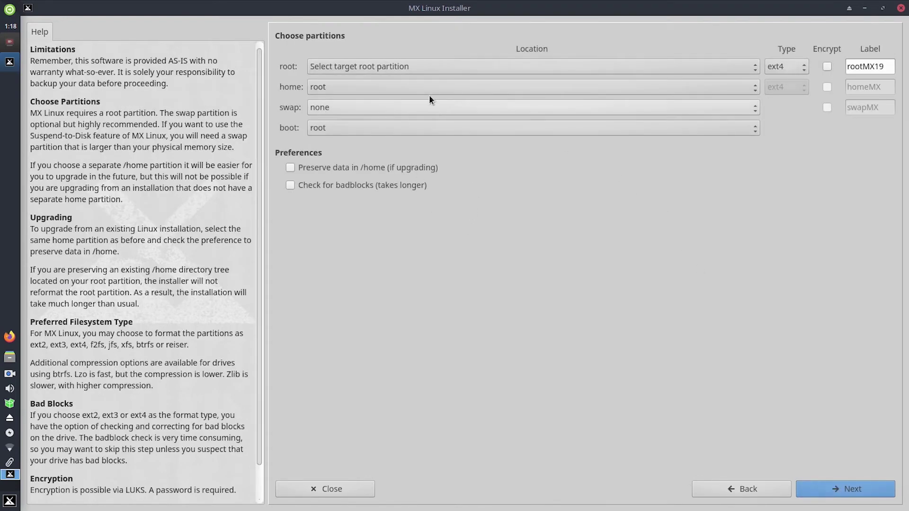
# - Assign sda5 as root, sda7 as home and sda6 as swap, keeping boot on root
pyautogui.click(405, 68)
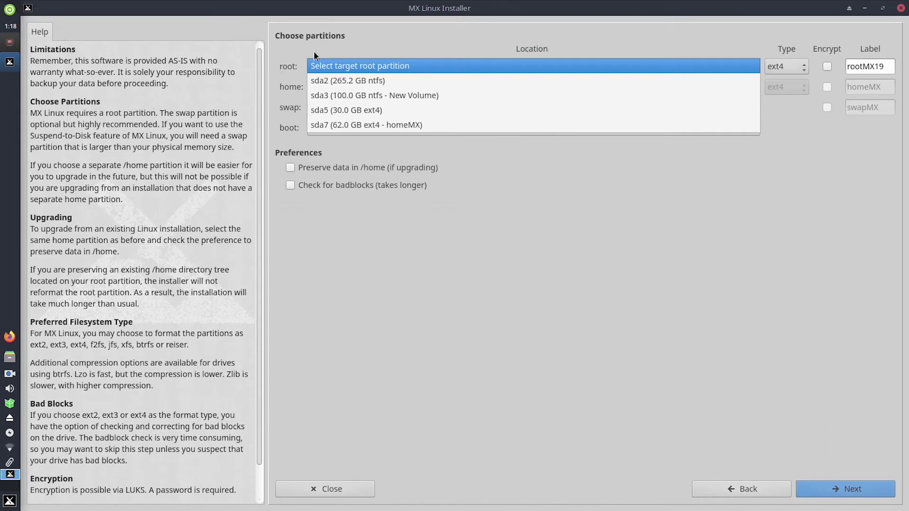
pyautogui.click(315, 112)
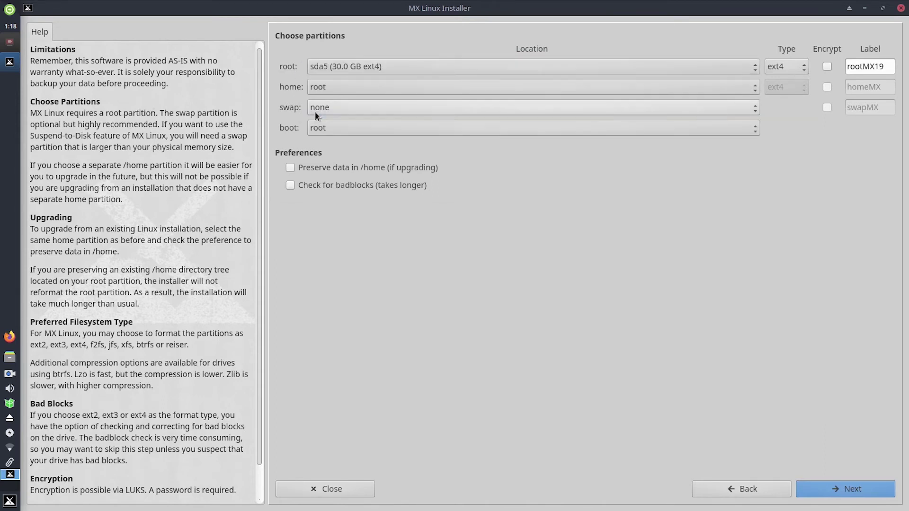
pyautogui.click(316, 82)
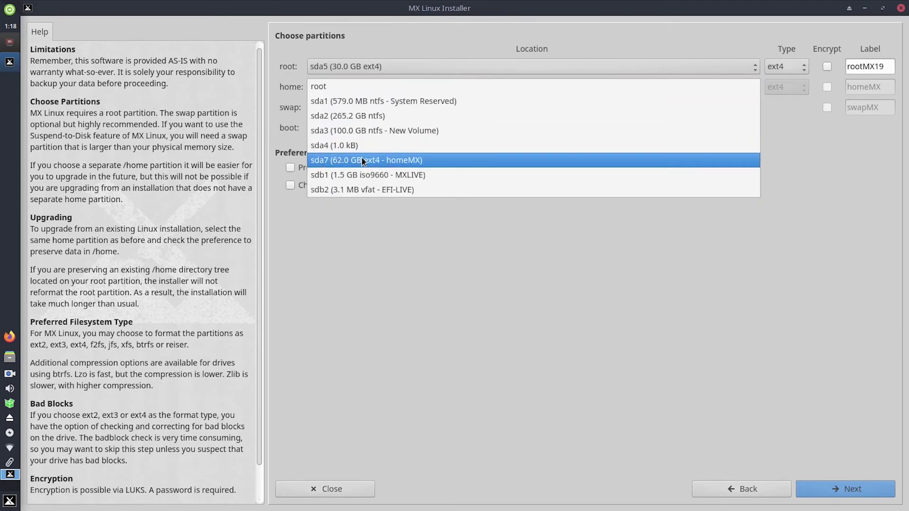
pyautogui.click(362, 160)
pyautogui.click(334, 117)
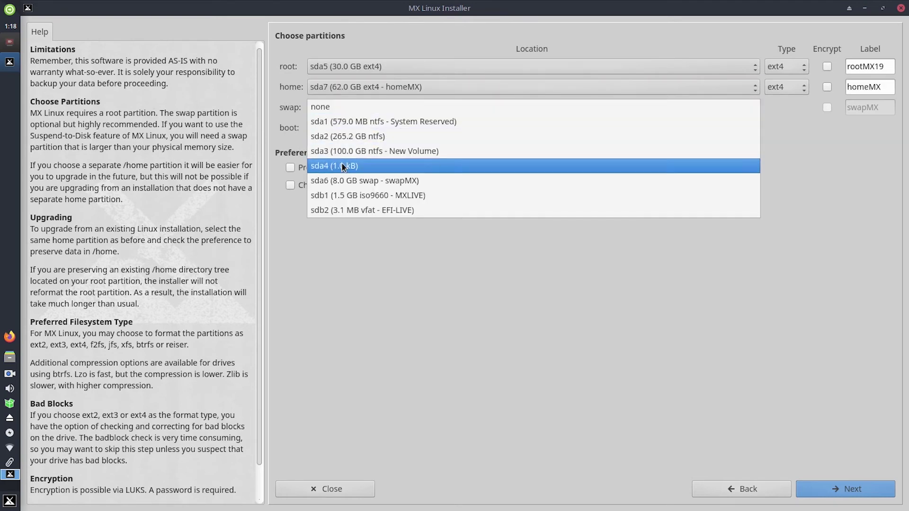
pyautogui.click(459, 180)
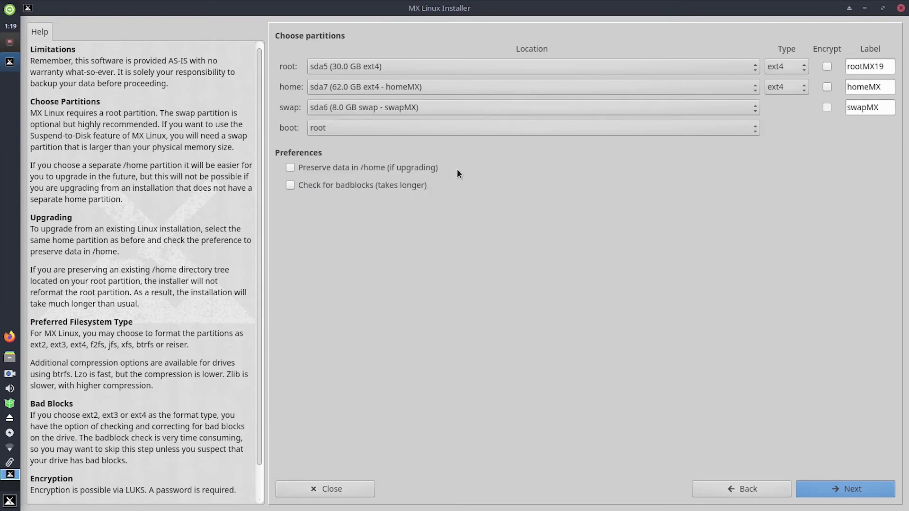
pyautogui.click(349, 127)
pyautogui.click(350, 125)
# - Confirm formatting sda5 and sda7 to start installing, keeping GRUB on sda's MBR
pyautogui.click(848, 492)
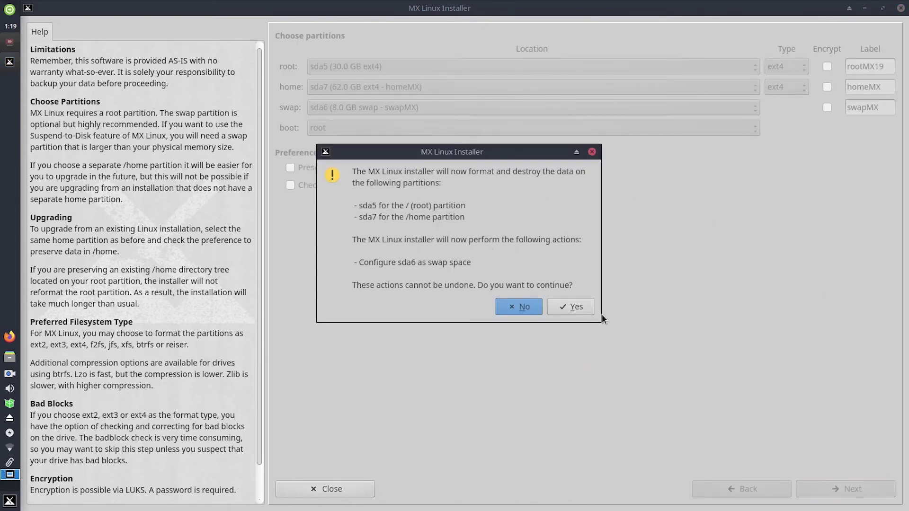
pyautogui.click(577, 310)
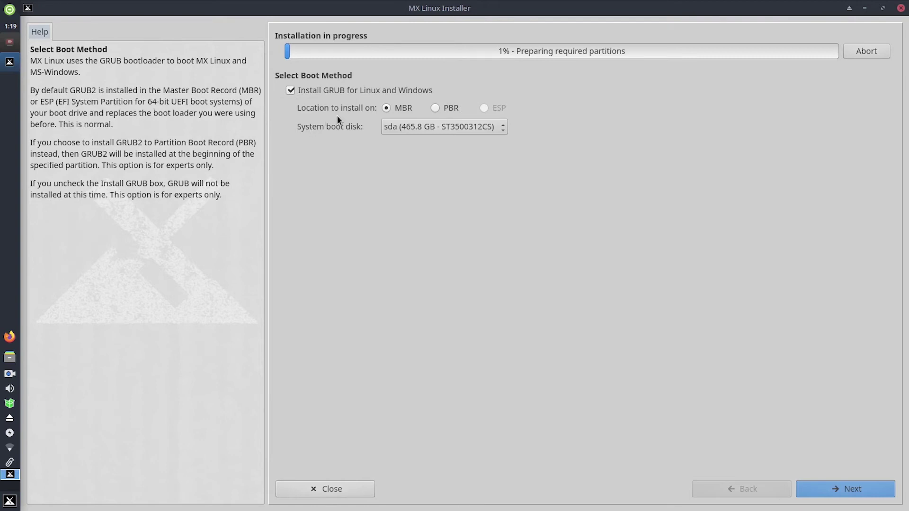
pyautogui.click(394, 130)
pyautogui.click(395, 130)
pyautogui.click(441, 124)
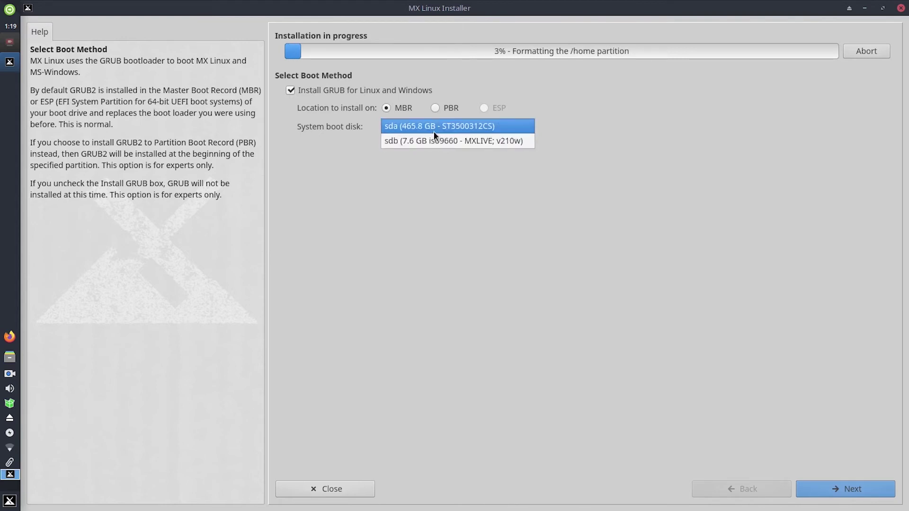
pyautogui.click(427, 128)
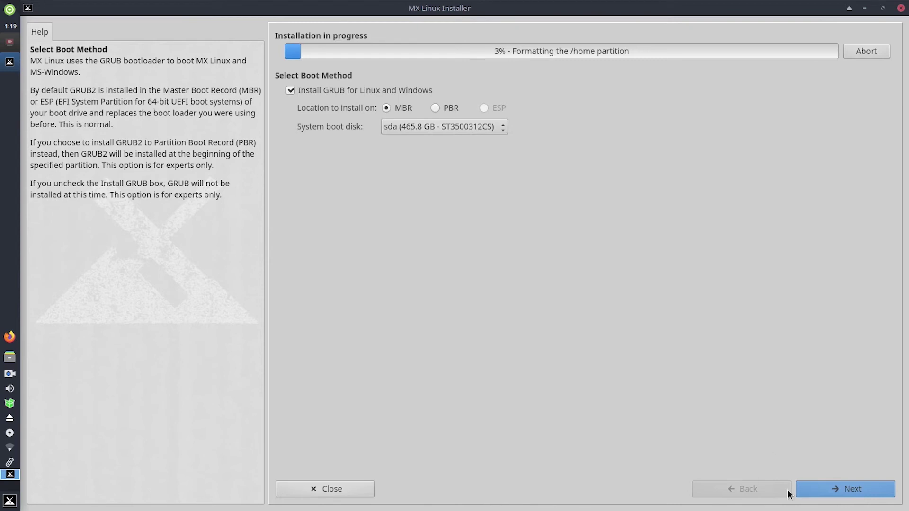
pyautogui.click(815, 490)
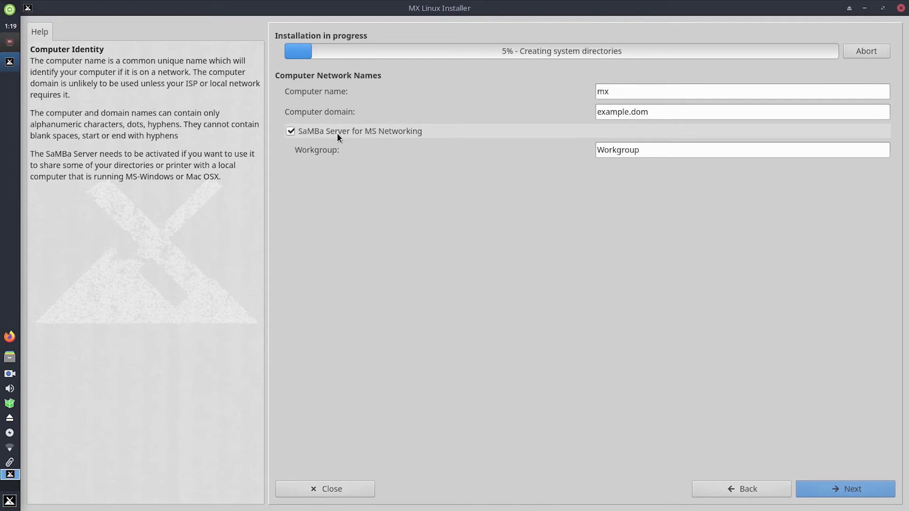
# - Uncheck SaMBa Server for MS Networking and continue to Localization Defaults
pyautogui.click(291, 131)
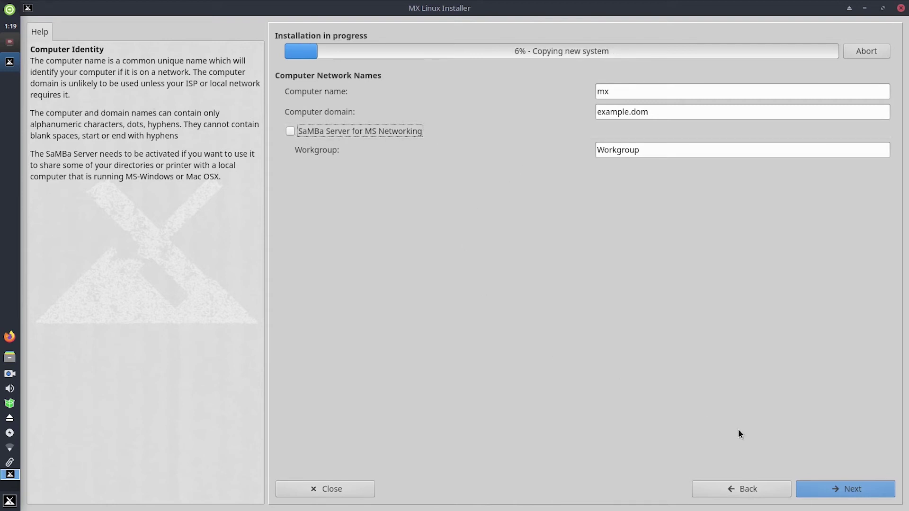
pyautogui.click(833, 490)
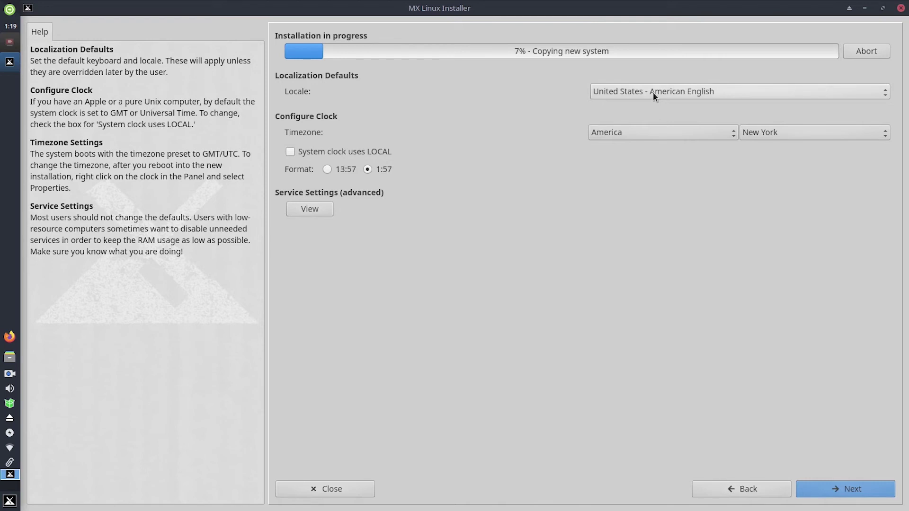
# - Set the timezone to Asia / Kolkata and continue to the Default User Account page
pyautogui.click(640, 129)
pyautogui.press('Down')
pyautogui.press('Down')
pyautogui.press('Down')
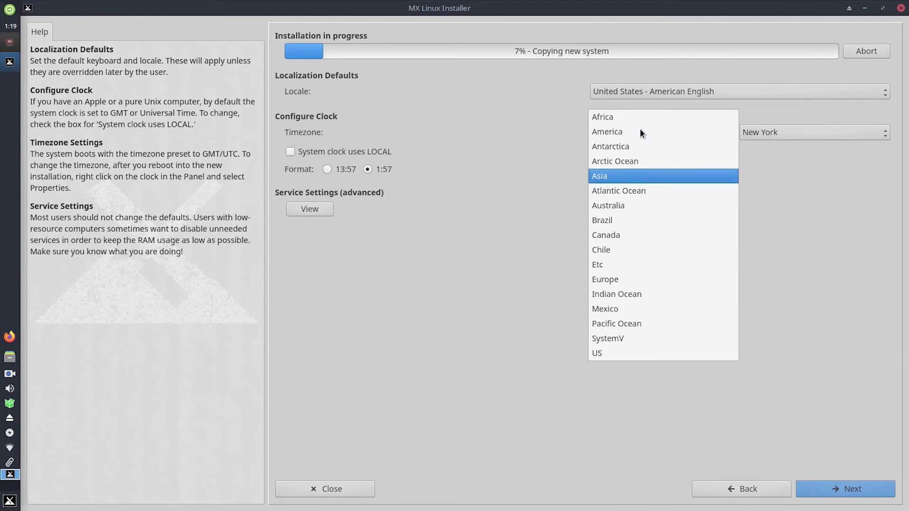
pyautogui.press('Return')
pyautogui.click(786, 134)
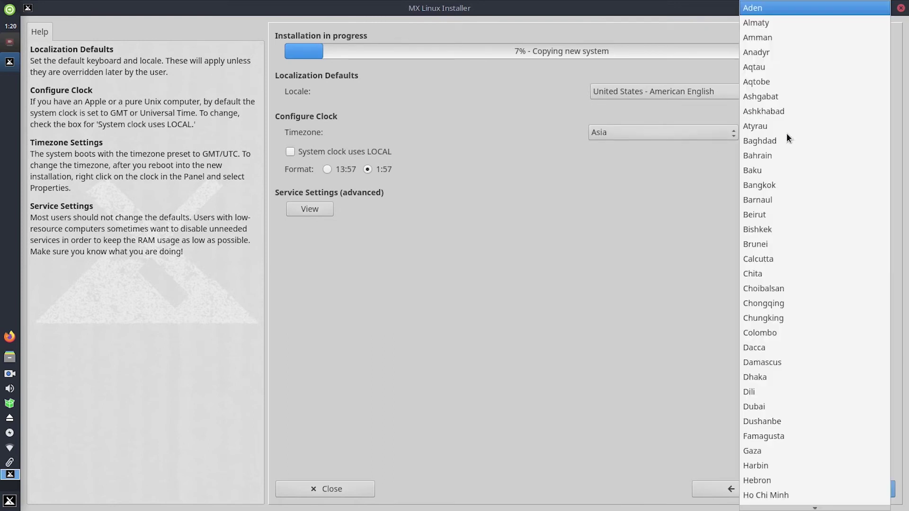
pyautogui.write('kol')
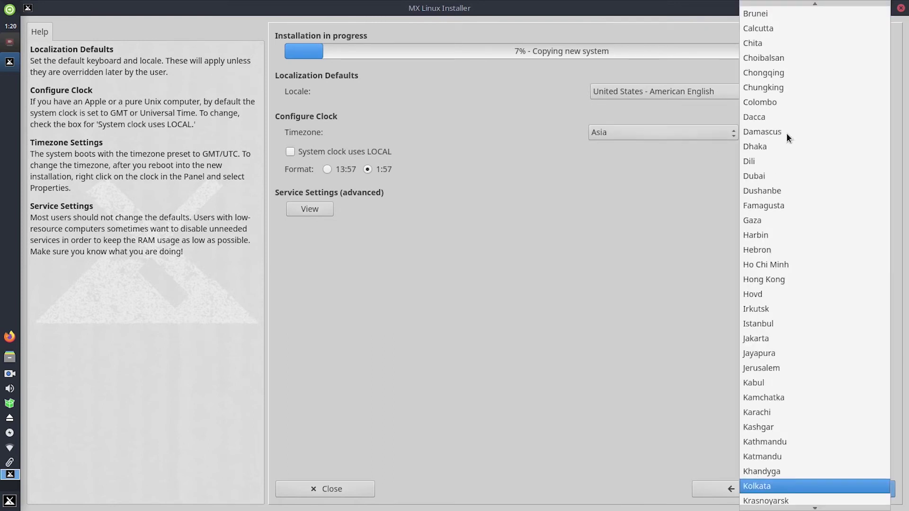
pyautogui.press('Return')
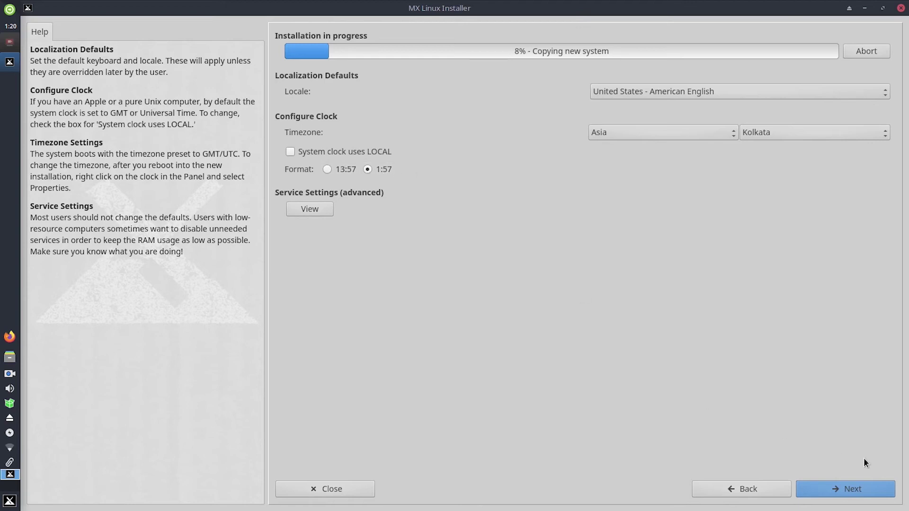
pyautogui.click(847, 489)
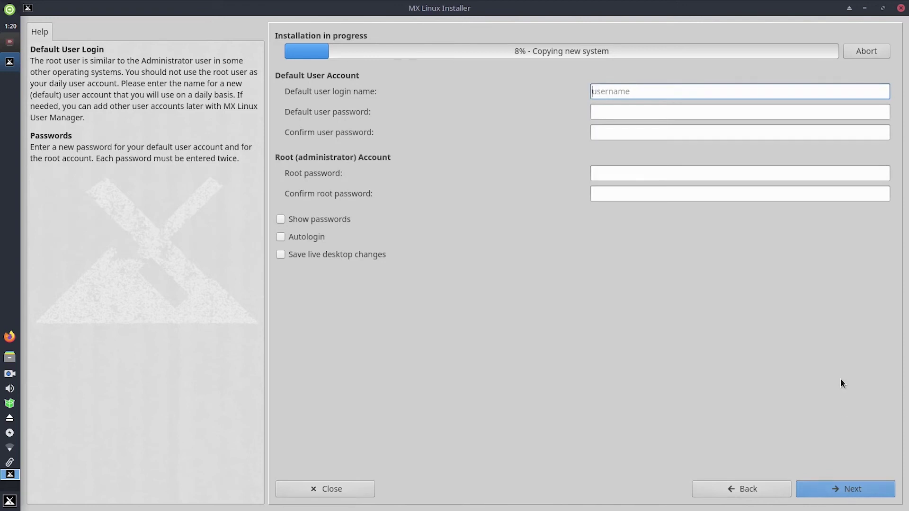
# - Enter the user's login name, set matching user and root passwords, and continue
pyautogui.write('demonkiller')
pyautogui.press('Tab')
pyautogui.press('Tab')
pyautogui.press('Tab')
pyautogui.press('Tab')
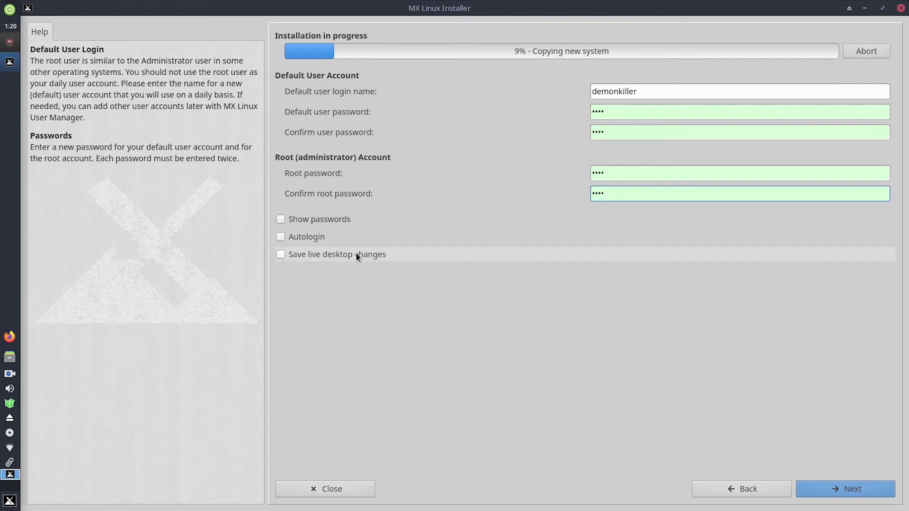
pyautogui.click(810, 485)
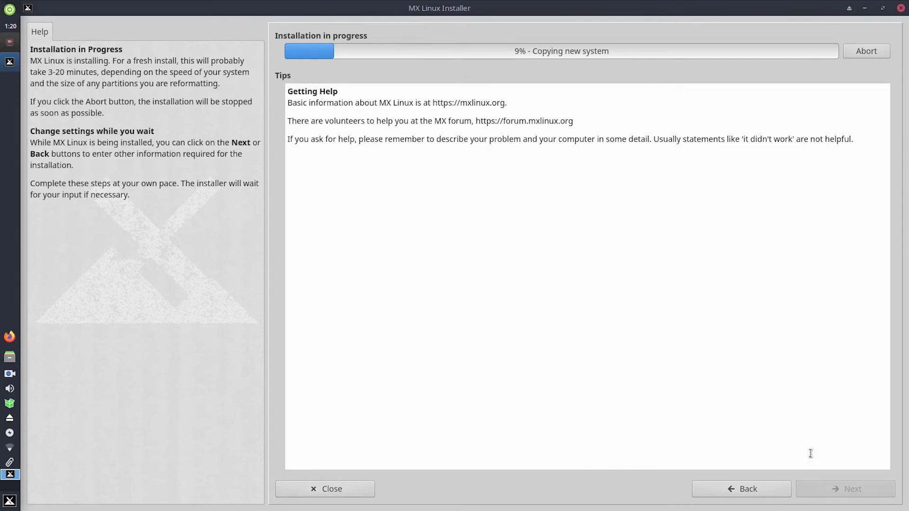